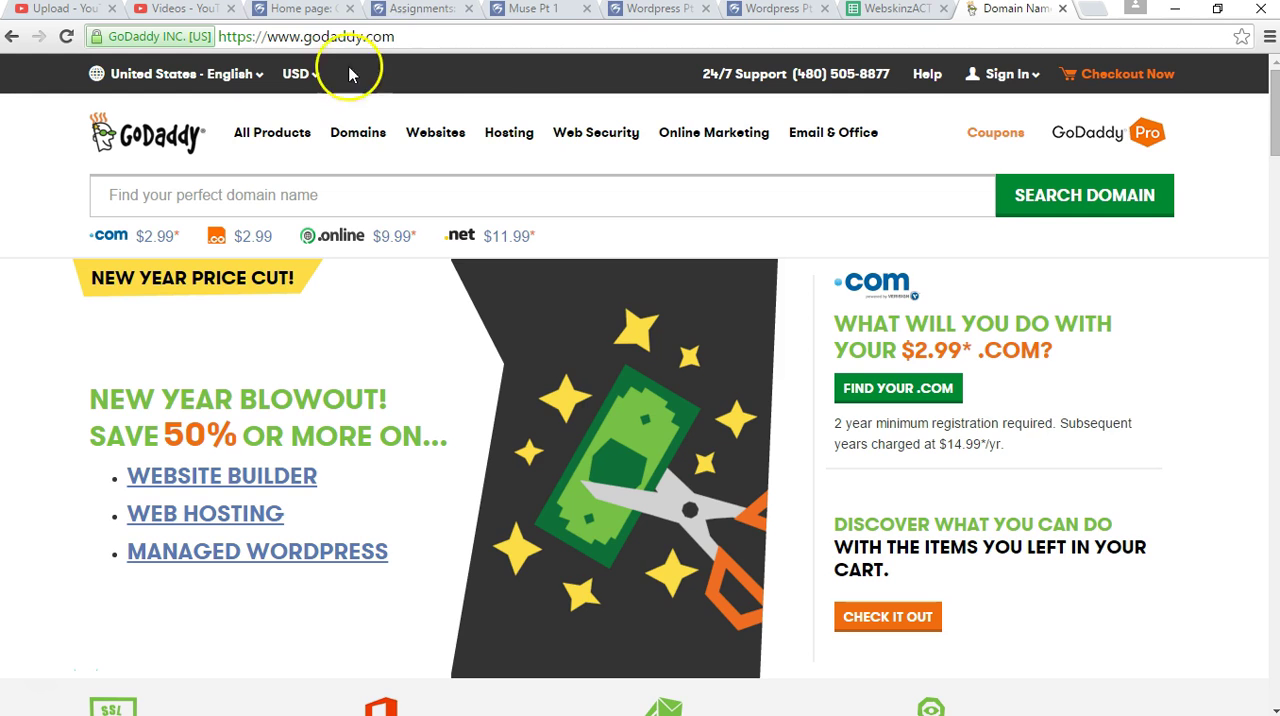
Sign in to the GoDaddy account with the username and password, then decline saving the password and dismiss the profile survey.
left_click(1211, 131)
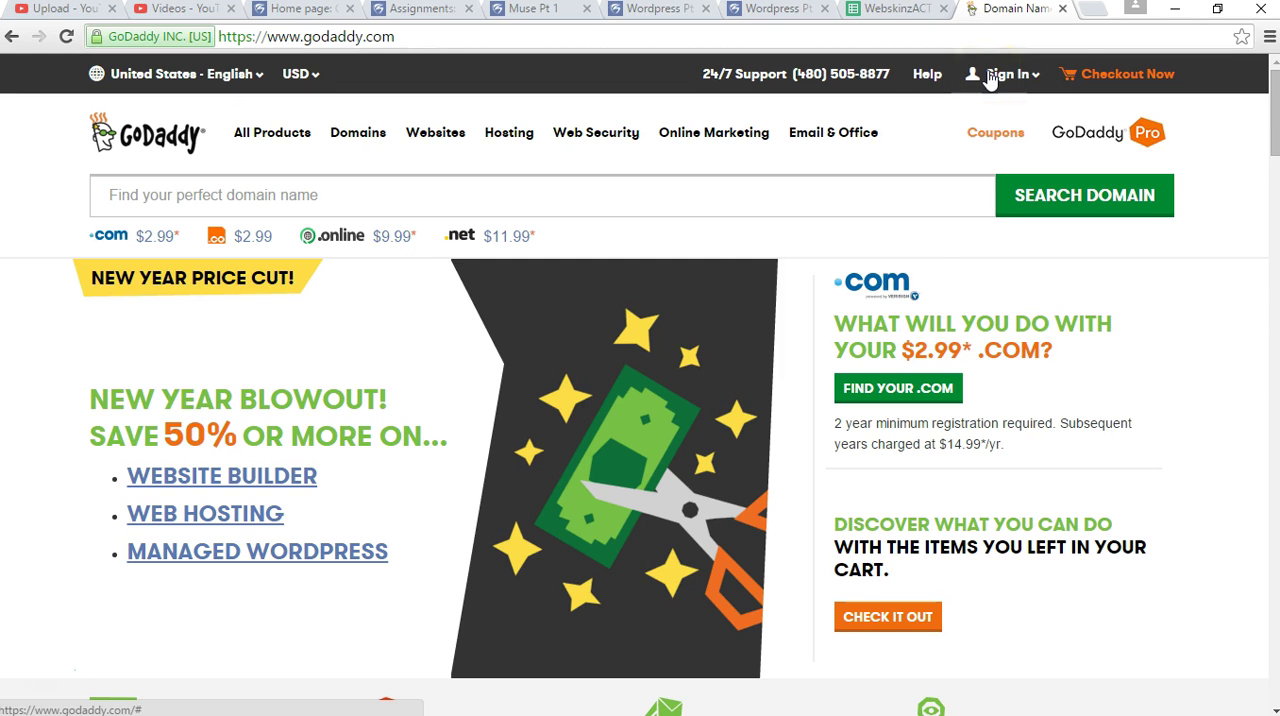
left_click(1018, 88)
left_click(920, 205)
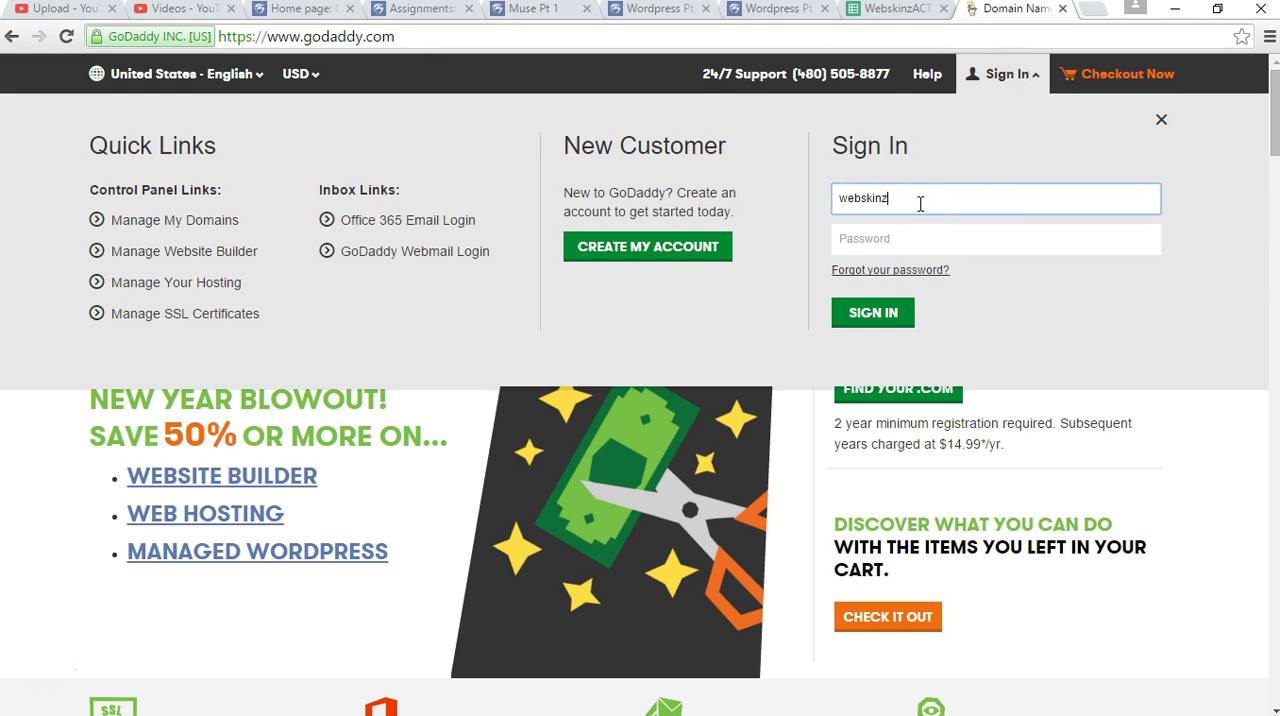
left_click(905, 239)
left_click(866, 315)
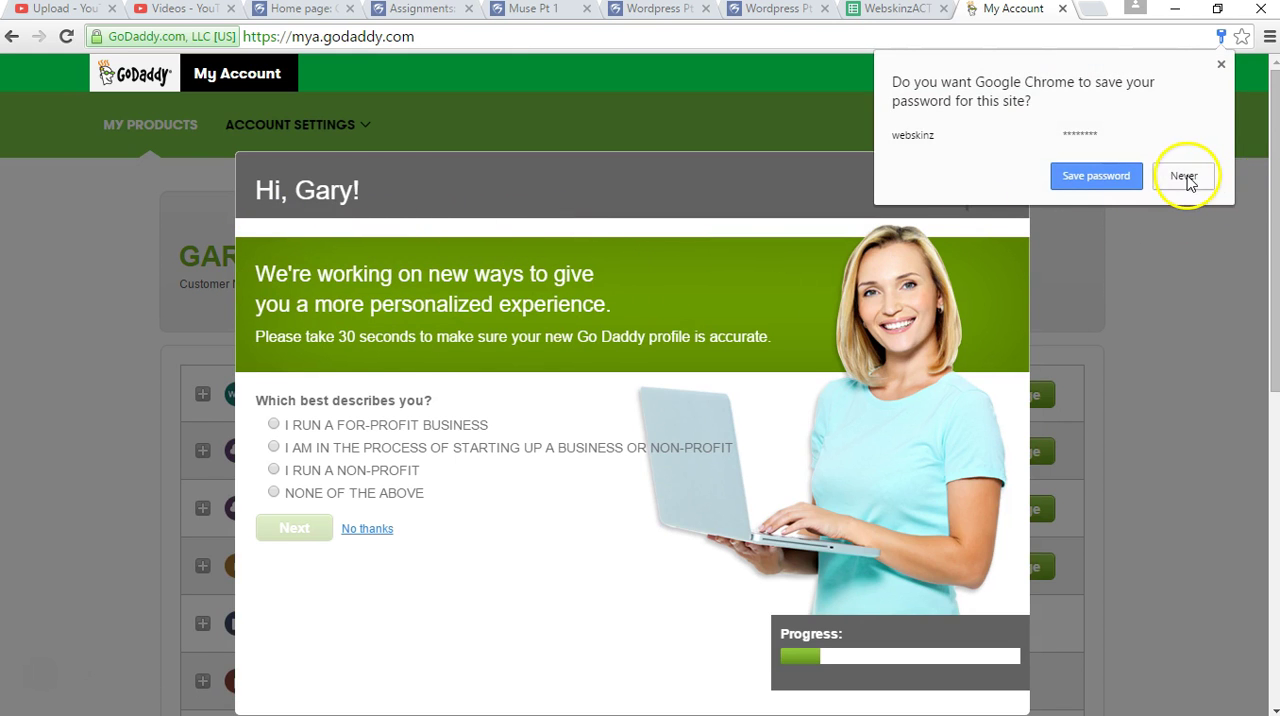
left_click(1184, 176)
left_click(995, 188)
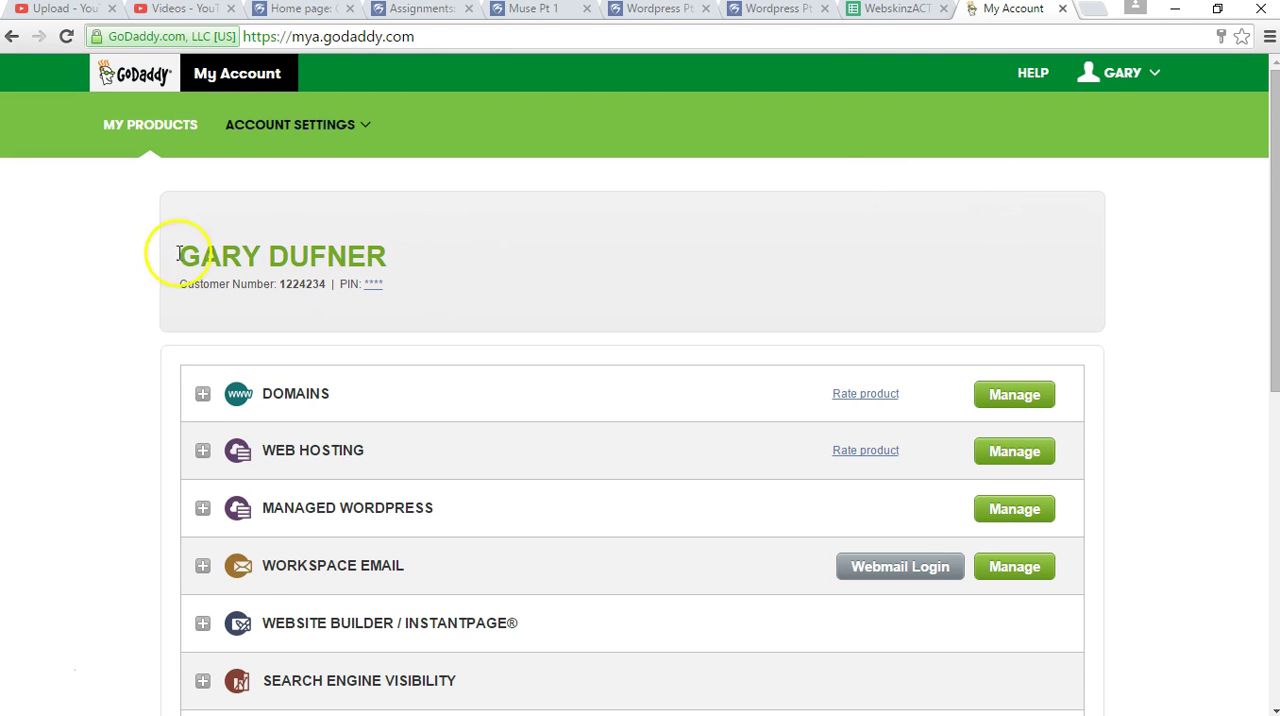
Expand the account's Domains list at 20 results per page and expand the Web Hosting section.
left_click(202, 394)
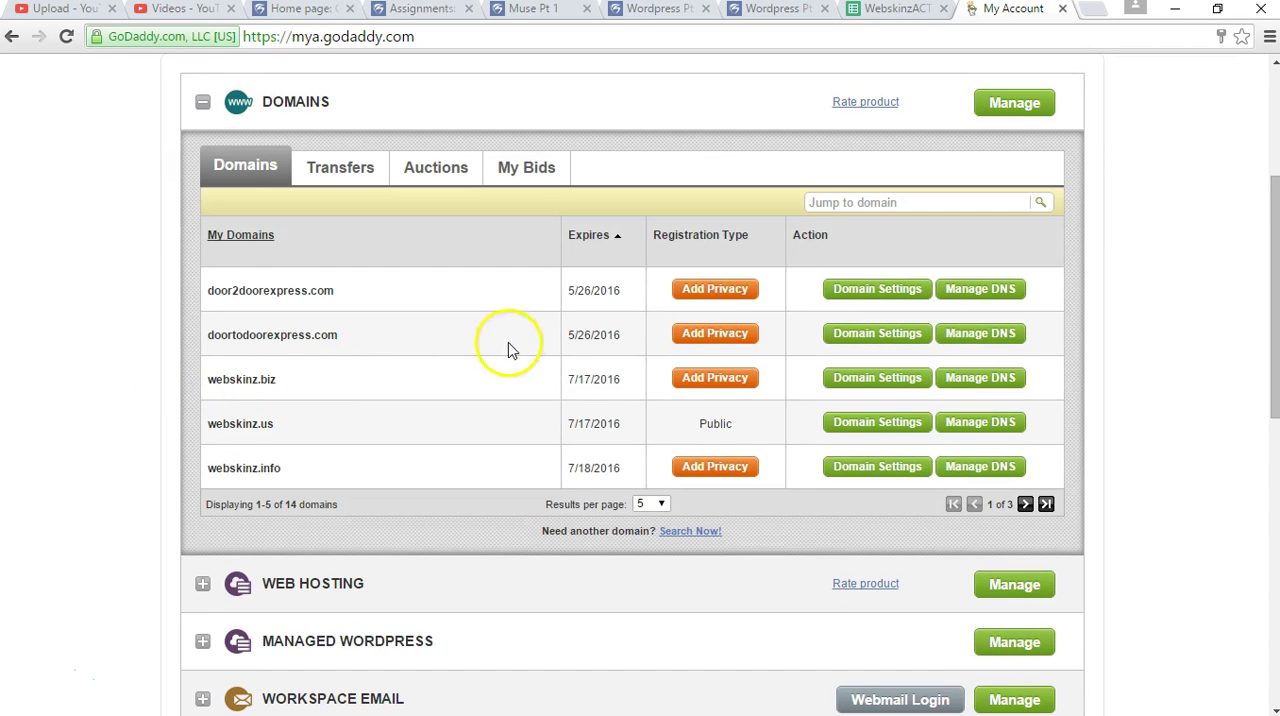
left_click(650, 503)
left_click(652, 545)
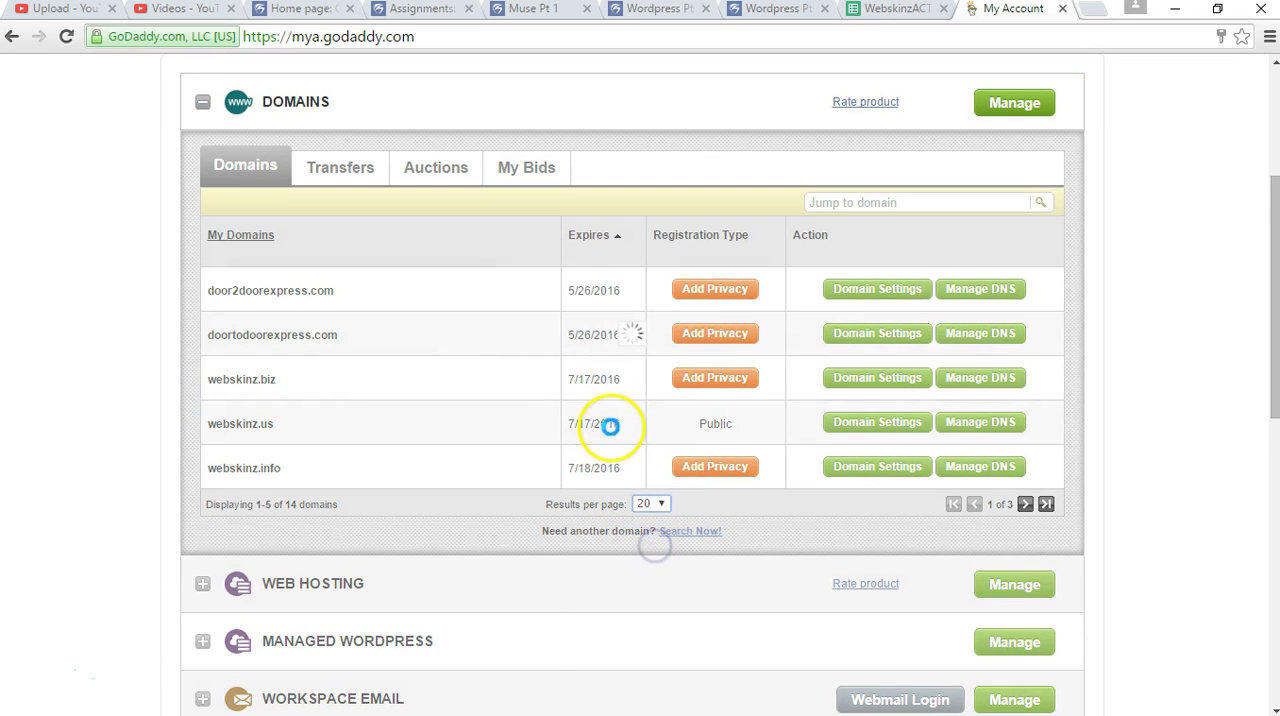
scroll(1060, 343, "down", 5)
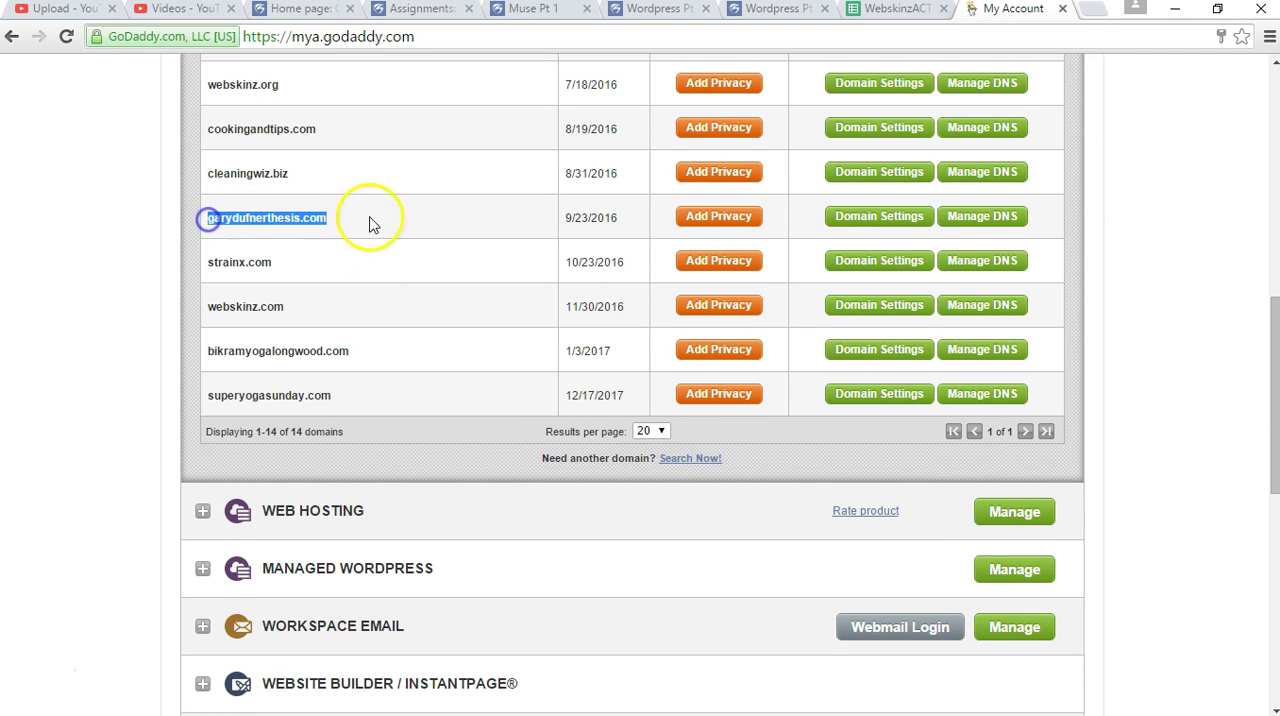
scroll(437, 445, "down", 1)
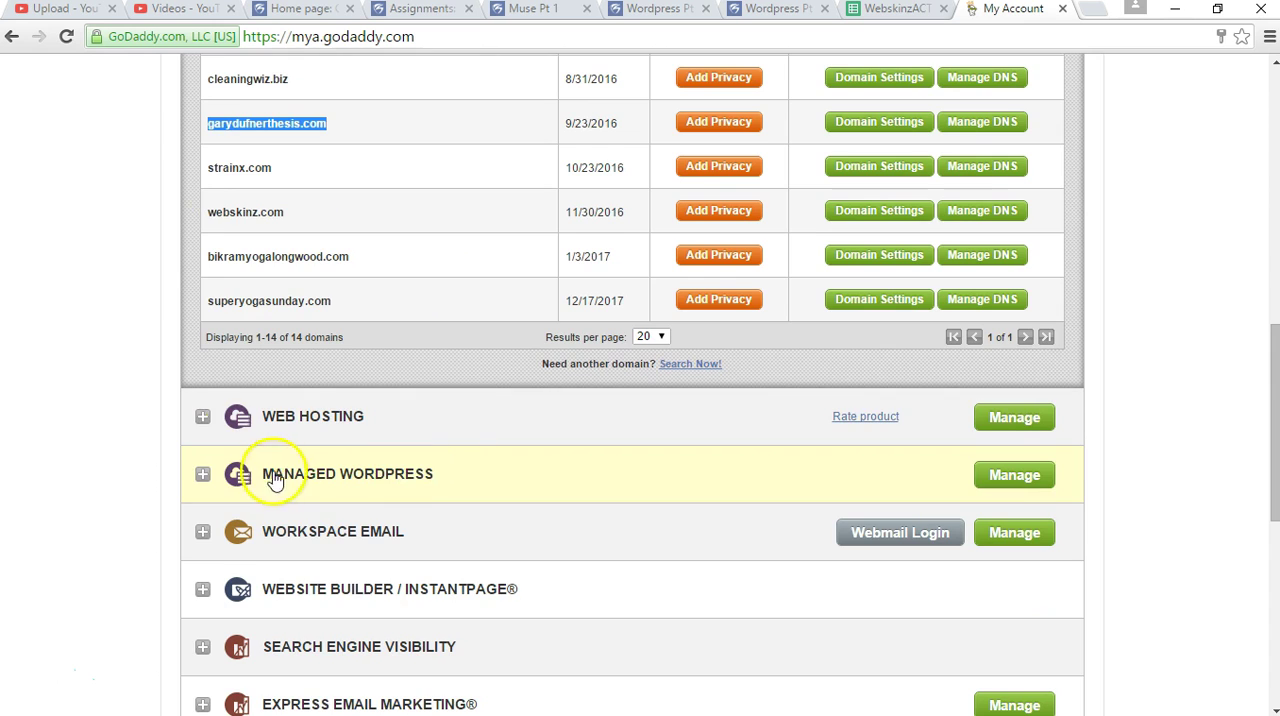
left_click(199, 417)
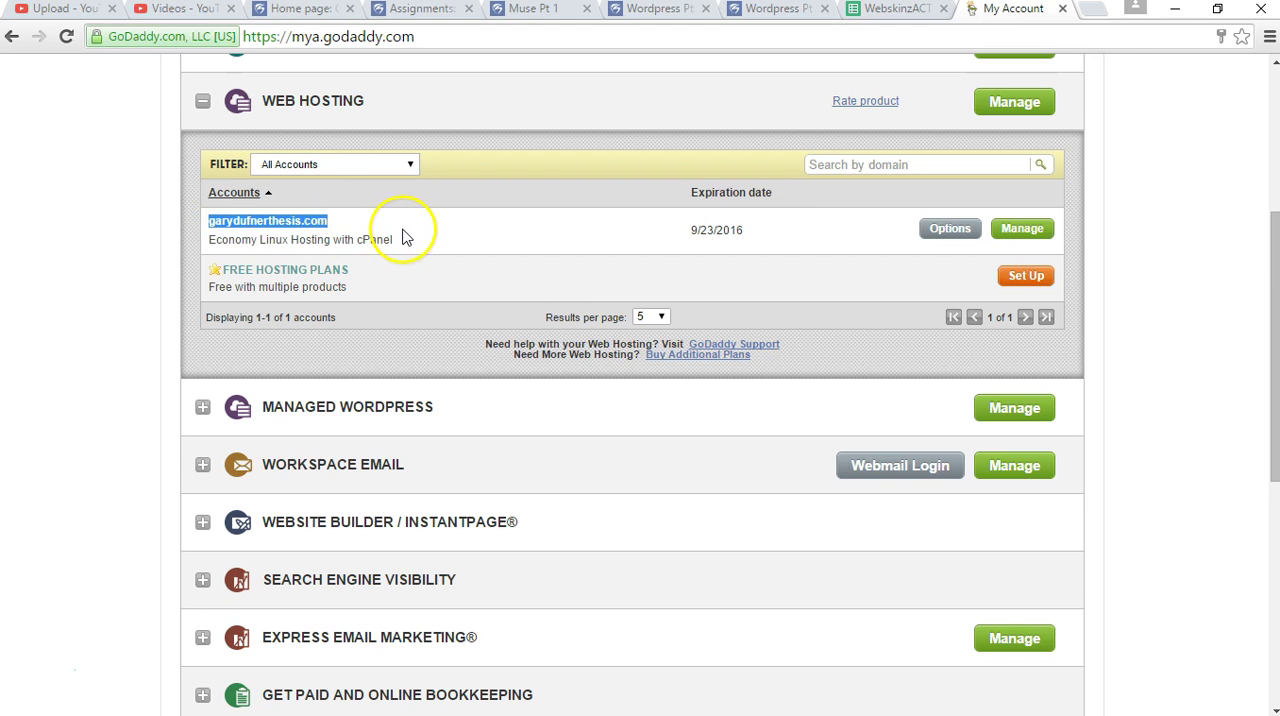
Load the hosted thesis domain in a new browser tab and look through its home page.
key("ctrl+c")
key("ctrl+t")
key("ctrl+v")
key("Return")
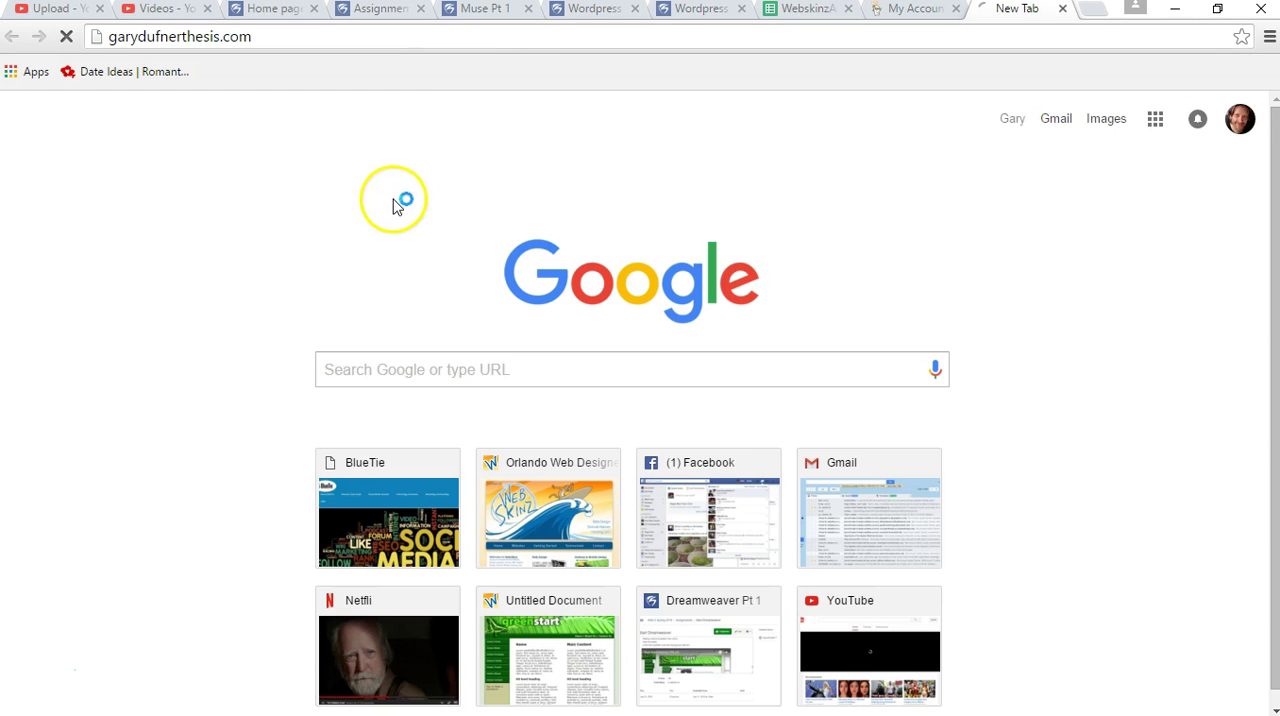
scroll(1154, 277, "down", 15)
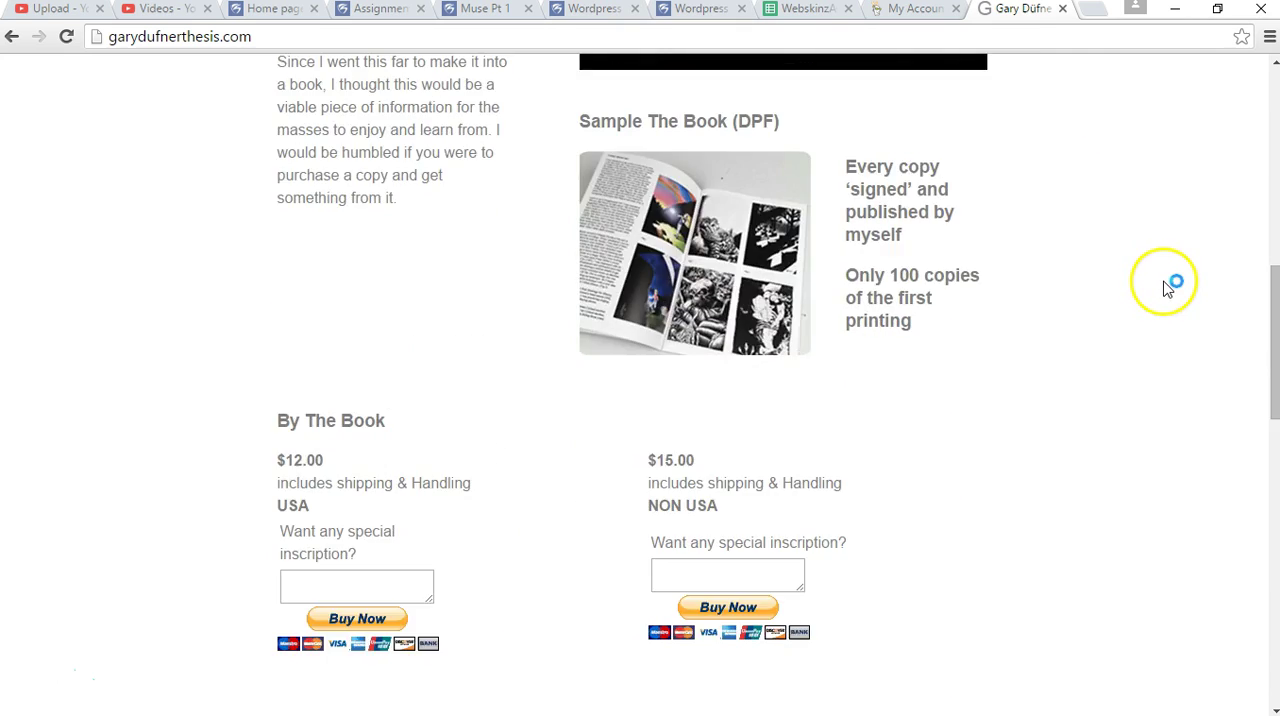
scroll(1166, 278, "up", 15)
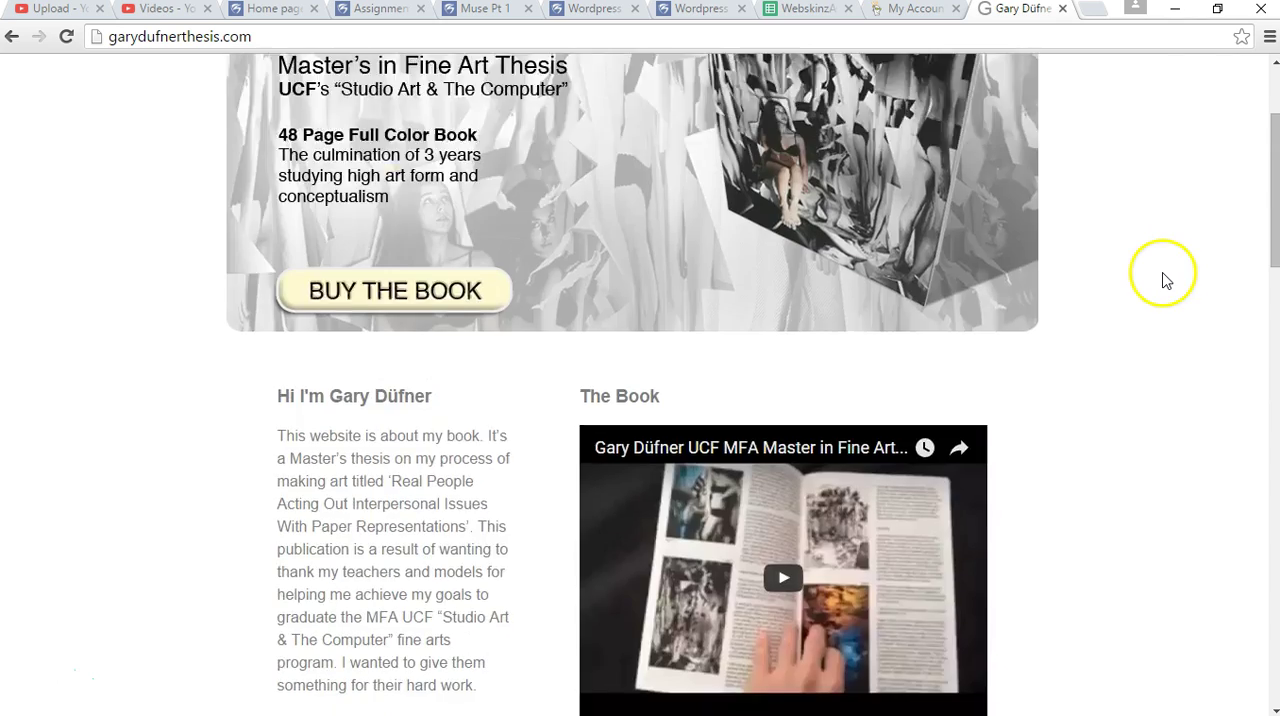
scroll(1110, 200, "down", 4)
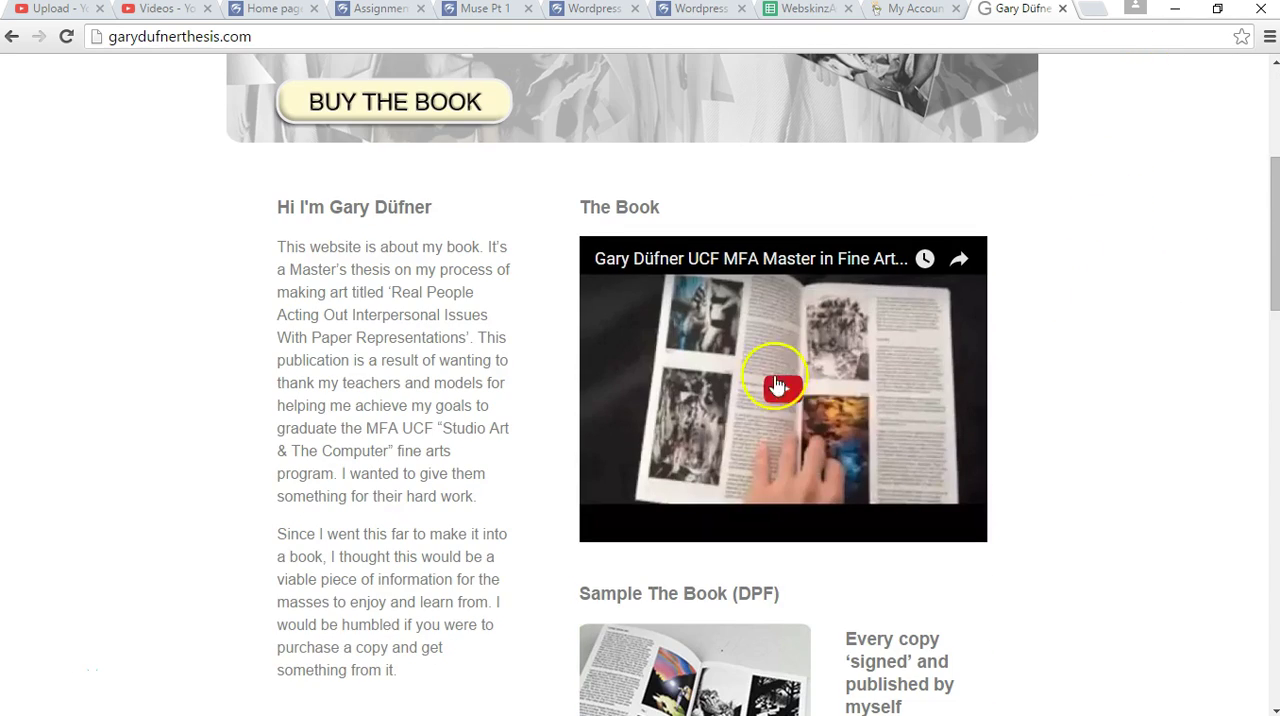
scroll(1130, 290, "down", 2)
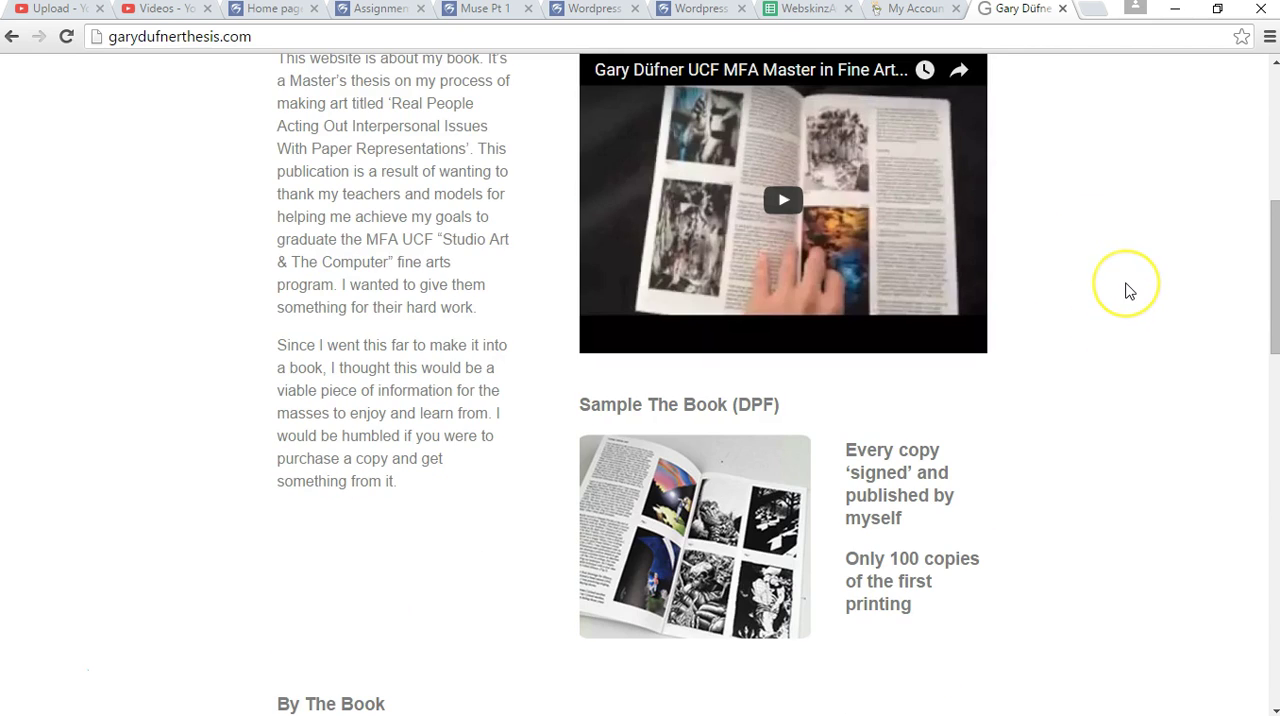
scroll(1130, 290, "up", 6)
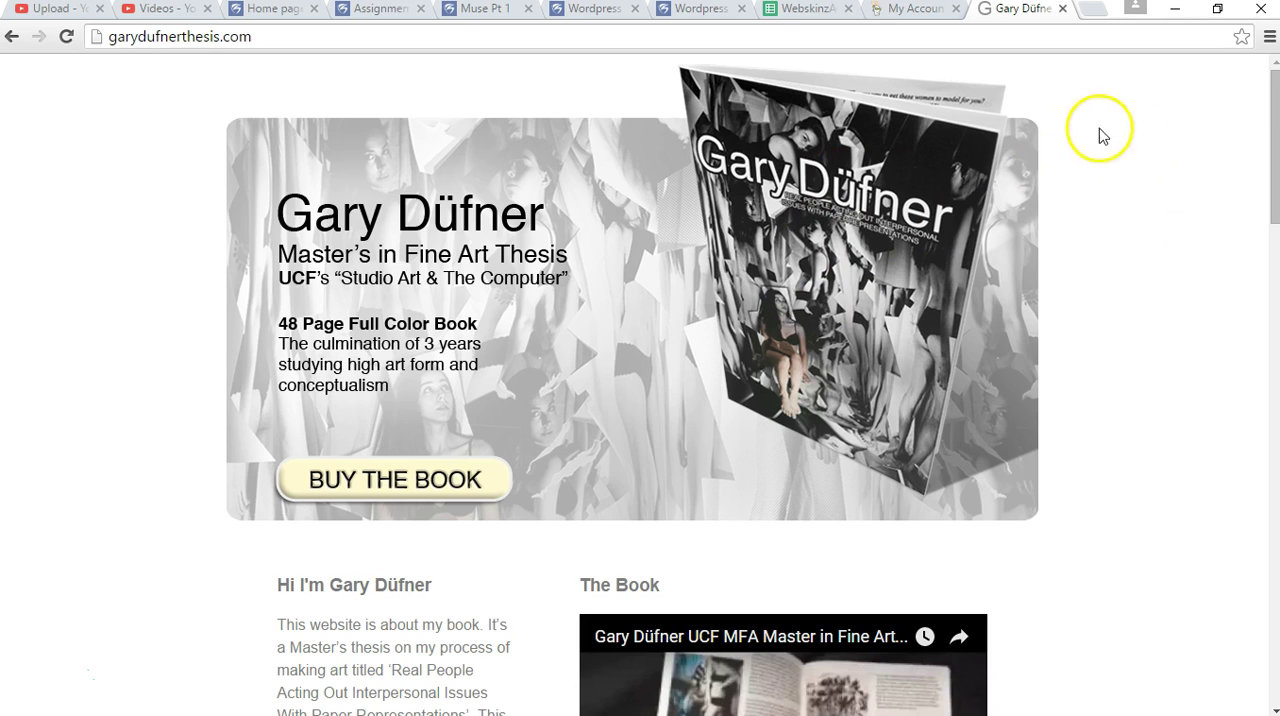
Return to the account page, manage the thesis domain's Linux hosting, and open the WordPress application page in cPanel.
left_click(903, 10)
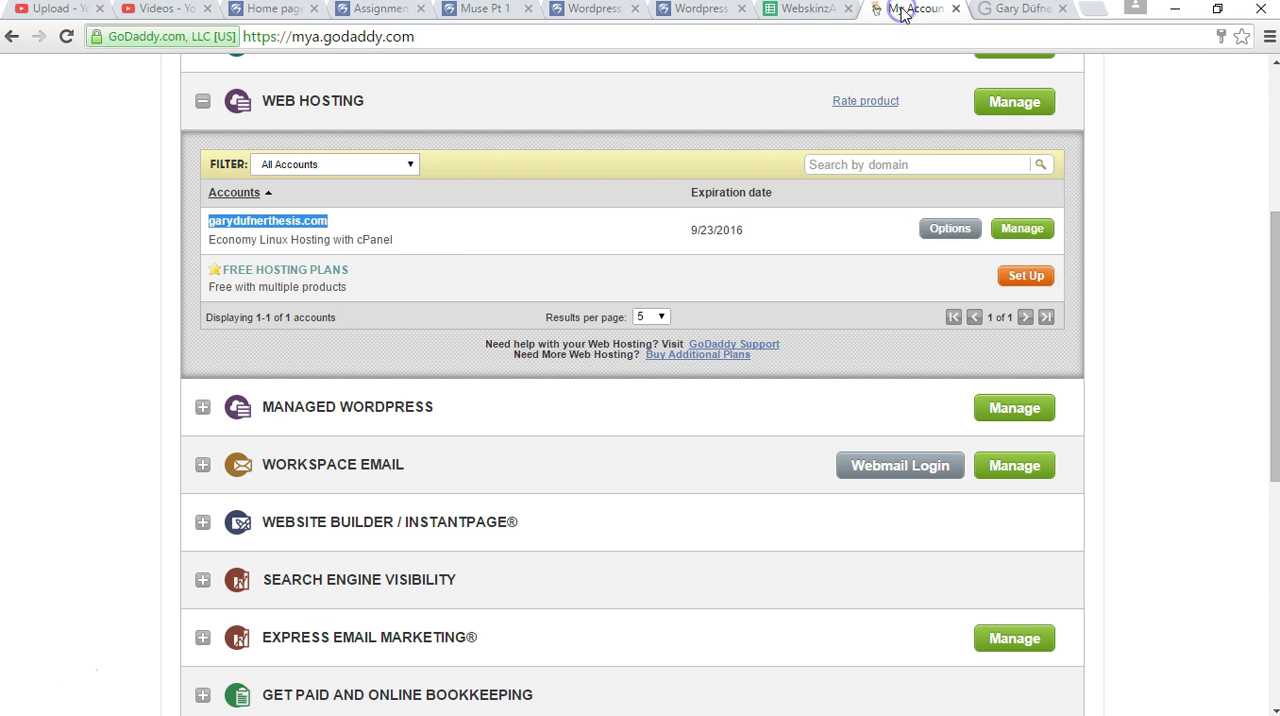
left_click(449, 229)
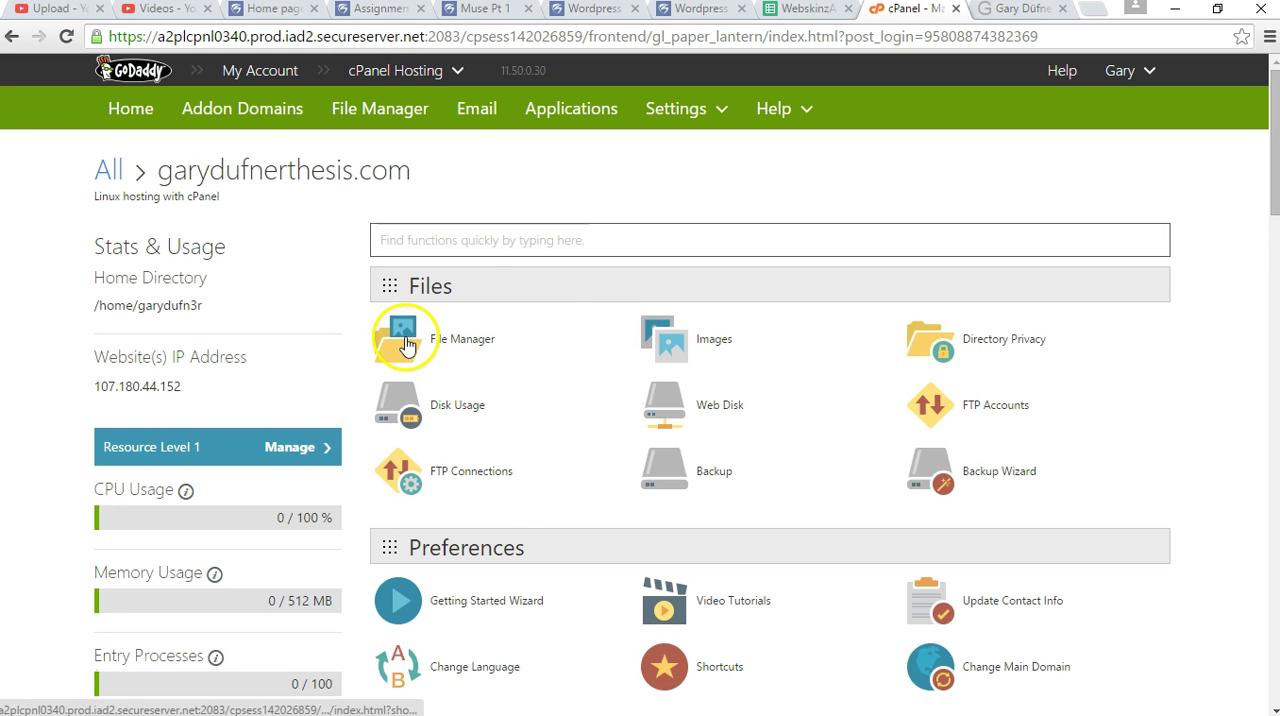
scroll(1209, 354, "down", 8)
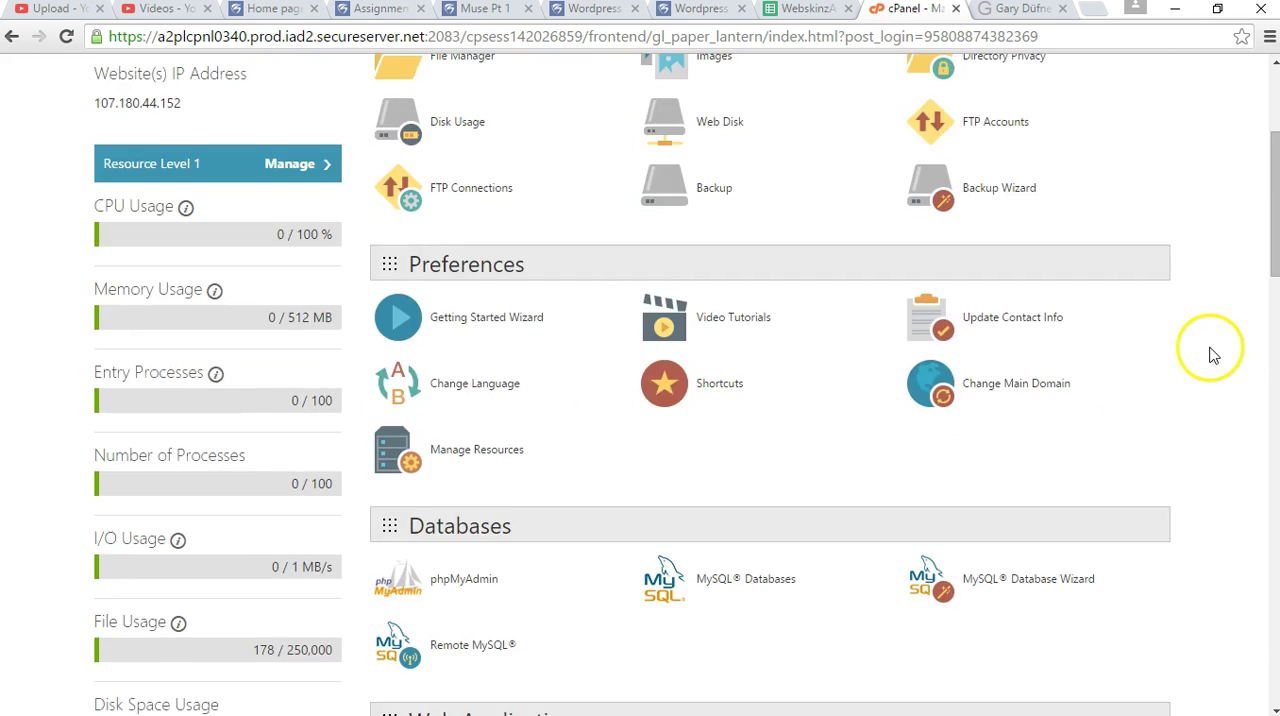
scroll(1209, 354, "down", 1)
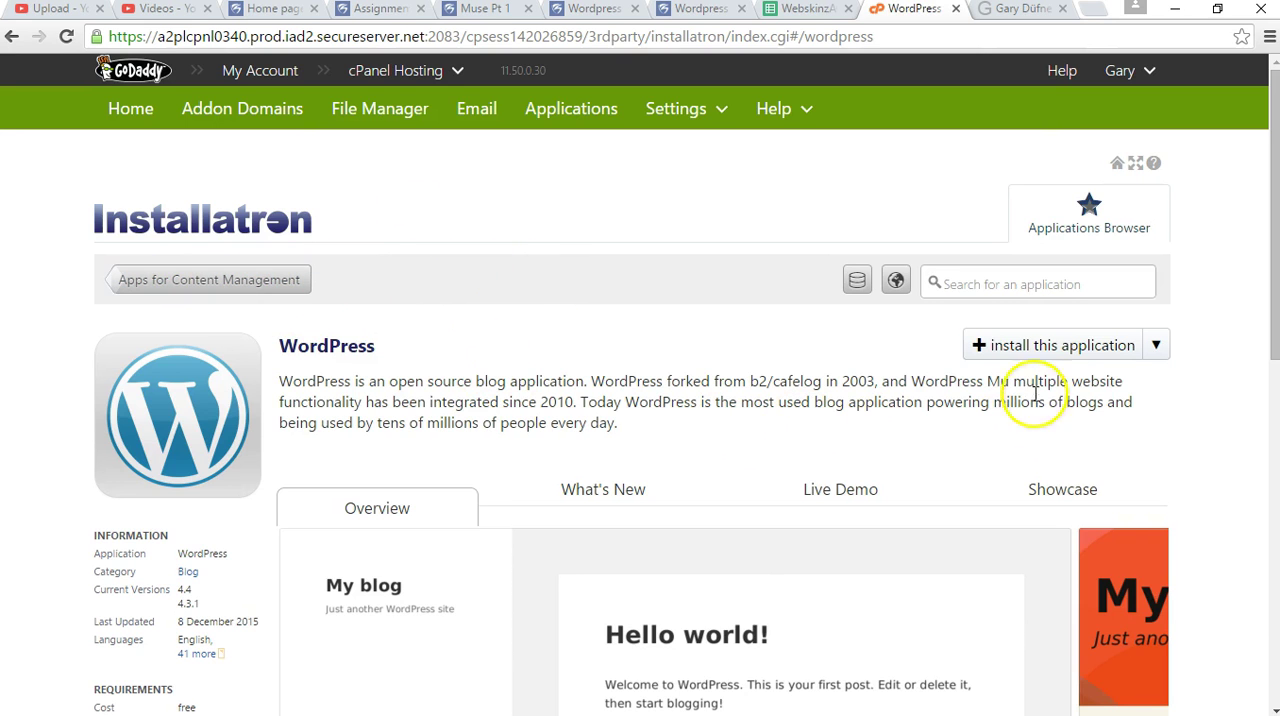
Start the Installatron install wizard for the WordPress application.
left_click(1156, 345)
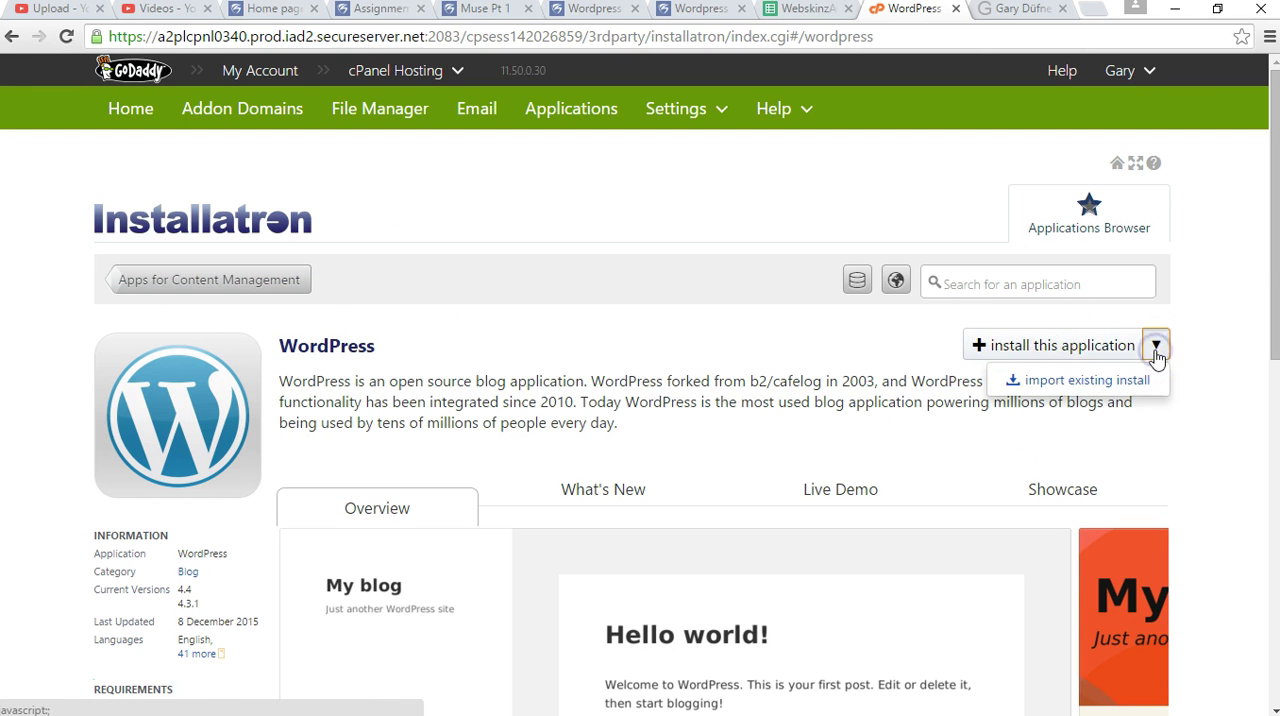
left_click(1210, 386)
scroll(1210, 386, "down", 1)
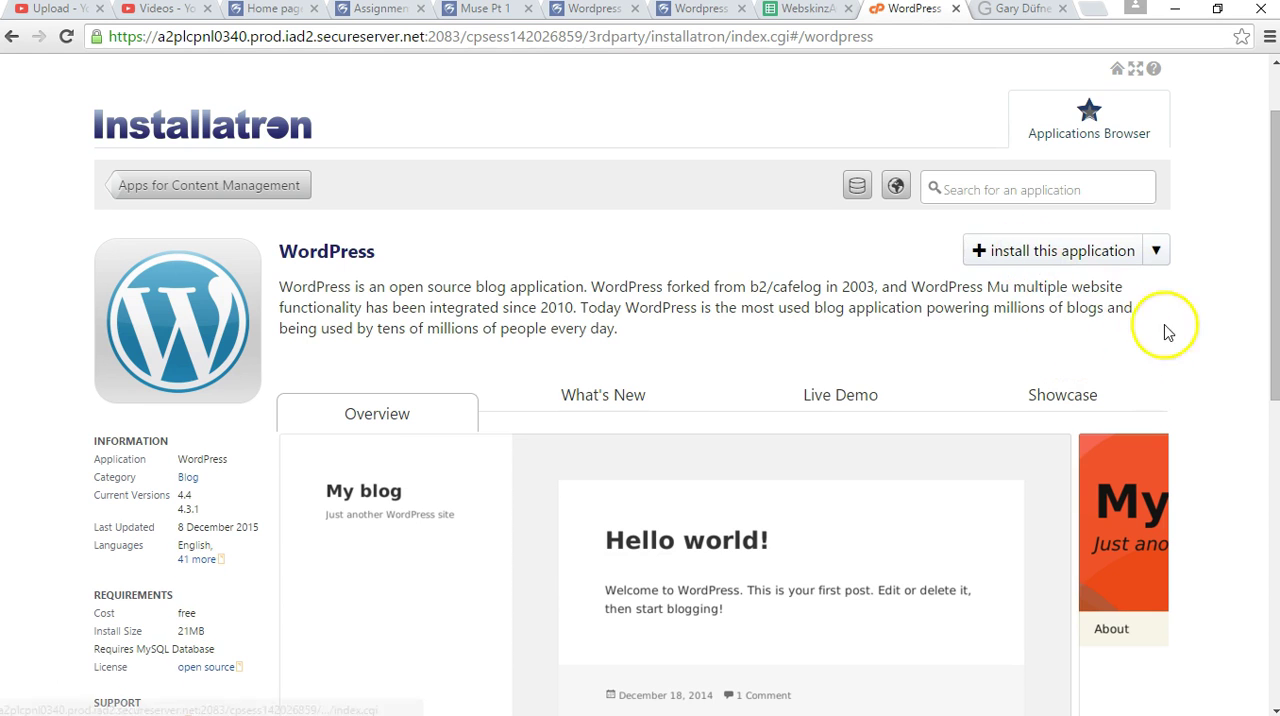
scroll(1200, 380, "down", 7)
scroll(1206, 386, "up", 5)
scroll(1206, 383, "up", 3)
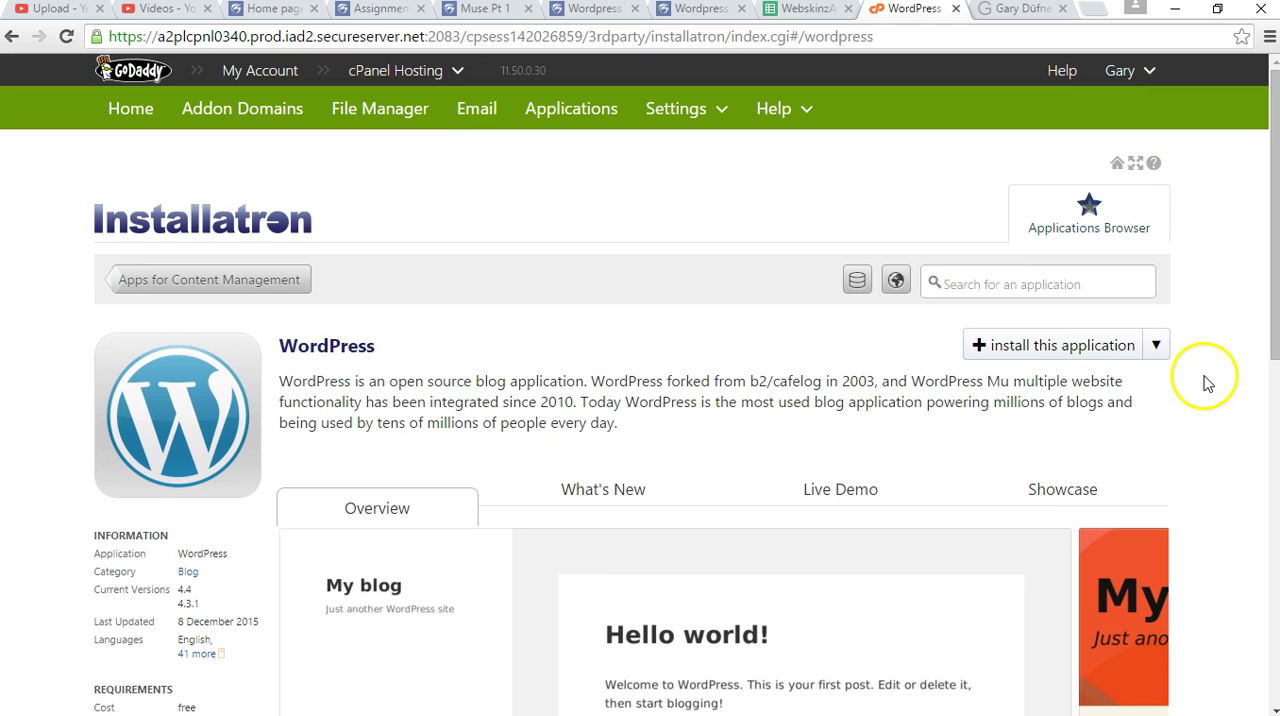
left_click(1013, 347)
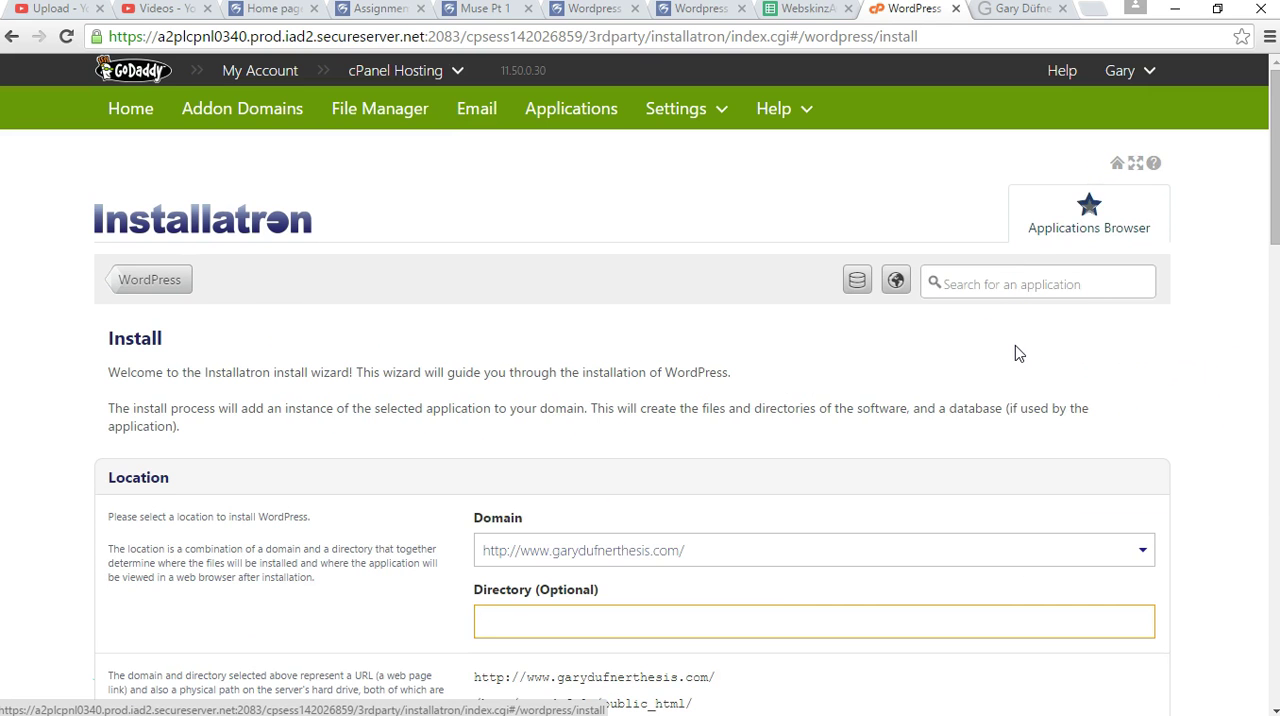
Keep the www version of the thesis domain as the install location and set the optional directory to wp.
scroll(380, 462, "down", 1)
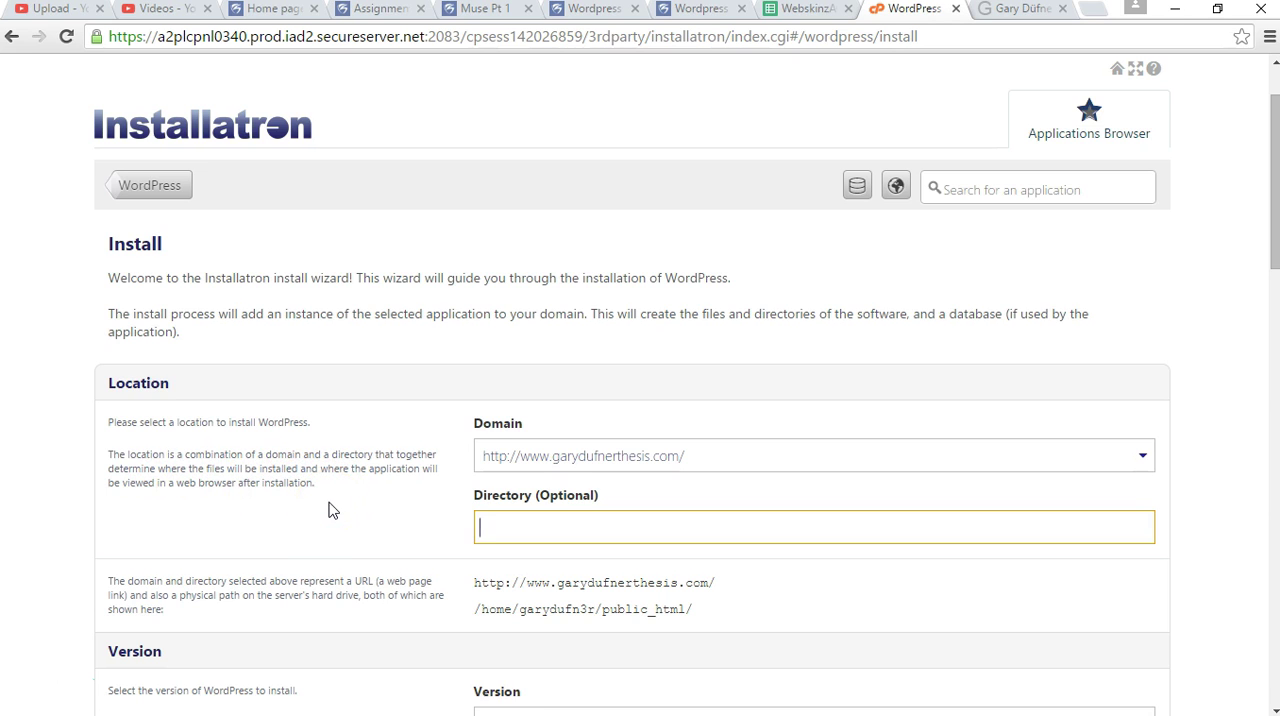
left_click(716, 460)
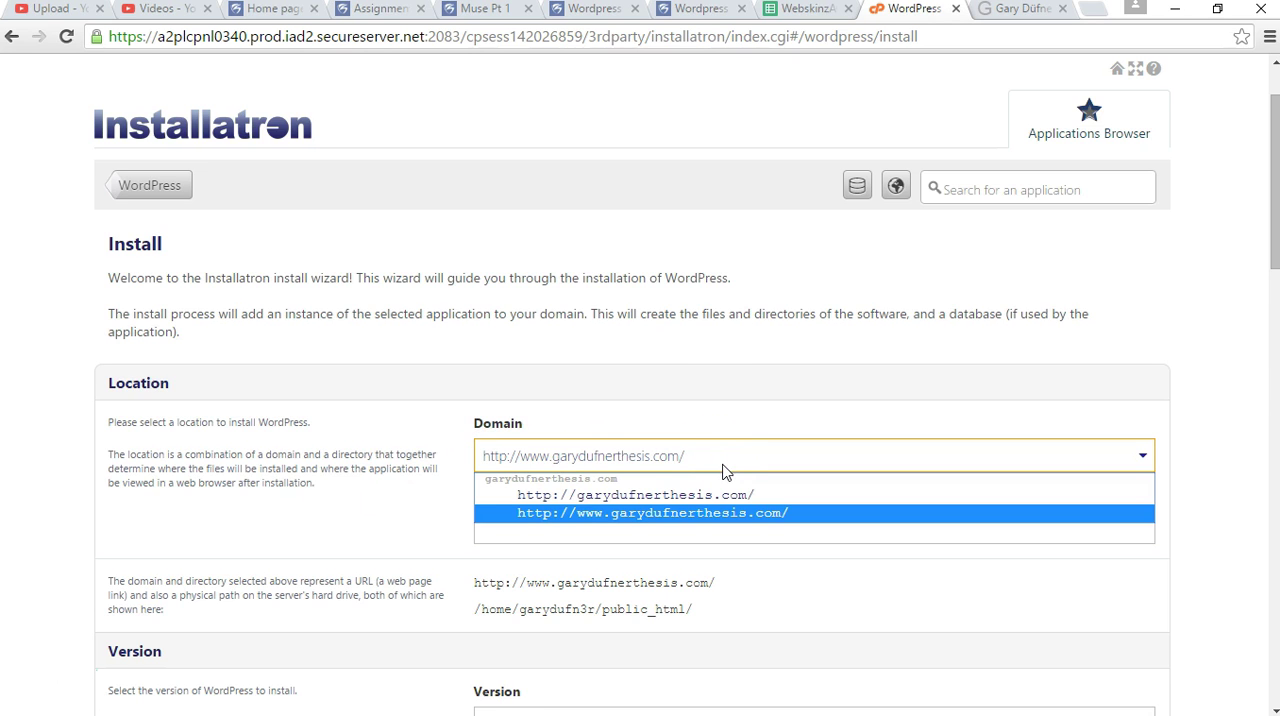
left_click(716, 461)
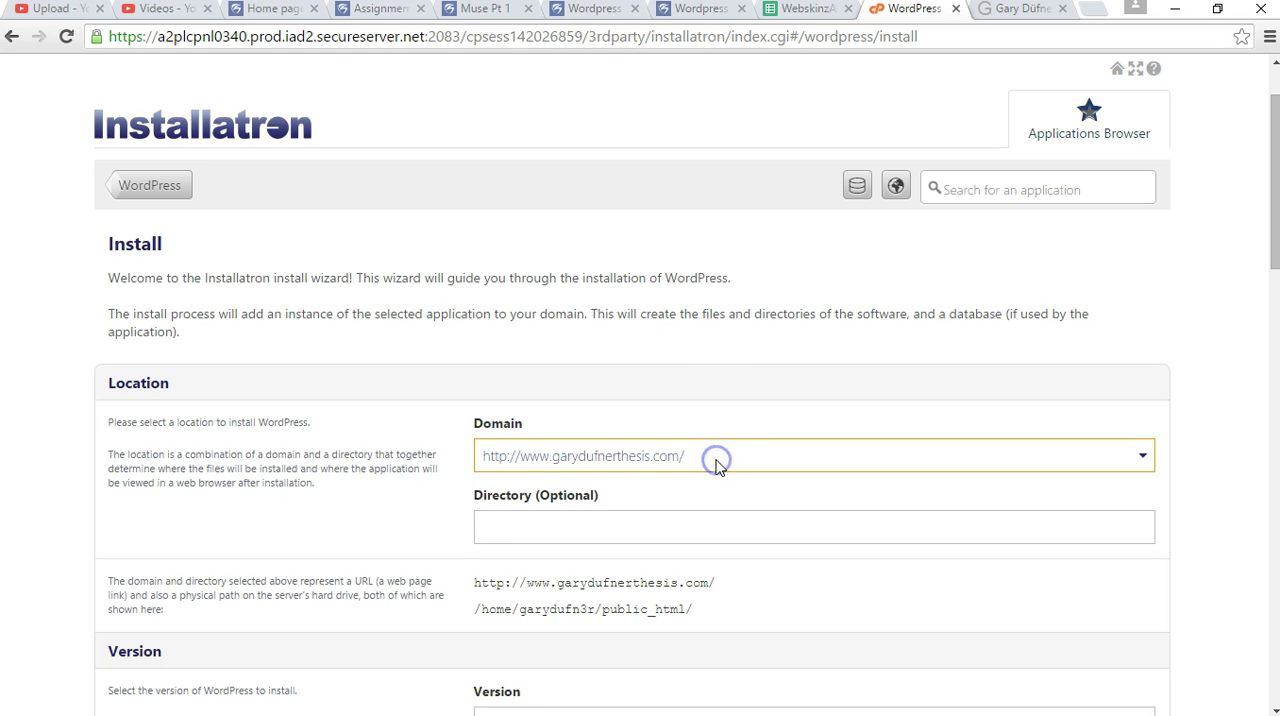
left_click(543, 531)
scroll(436, 521, "down", 2)
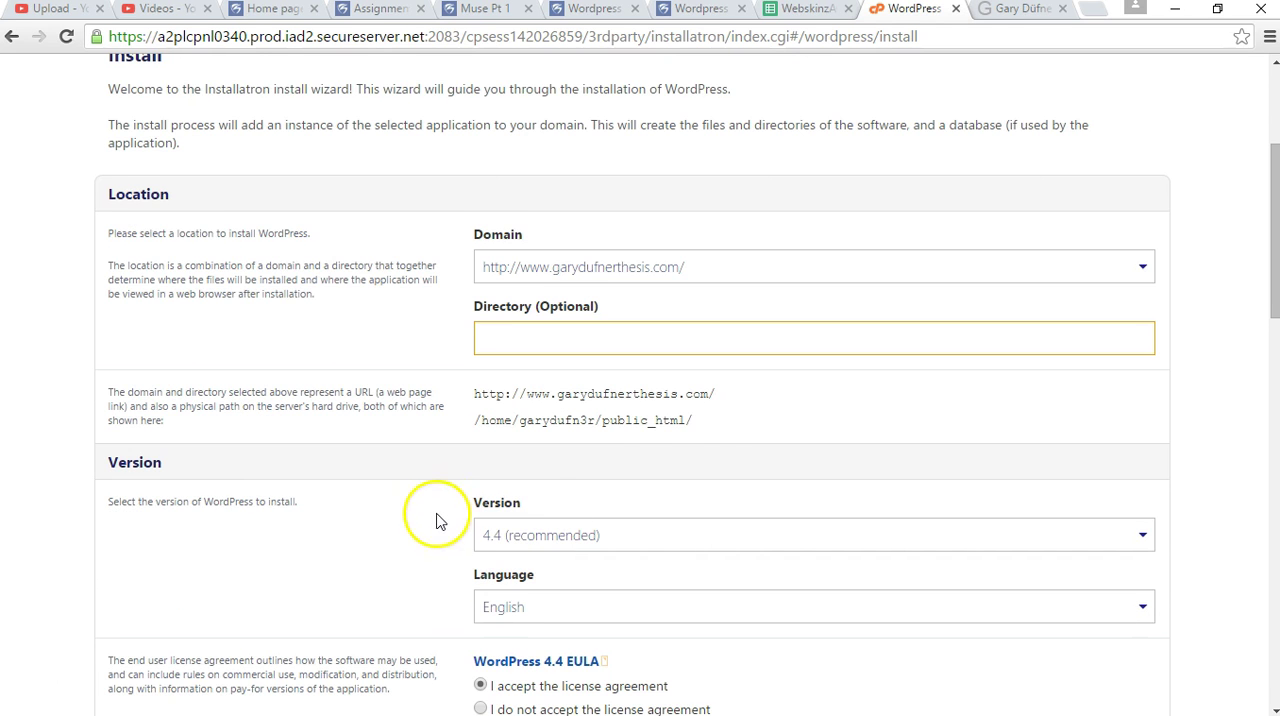
scroll(691, 449, "down", 1)
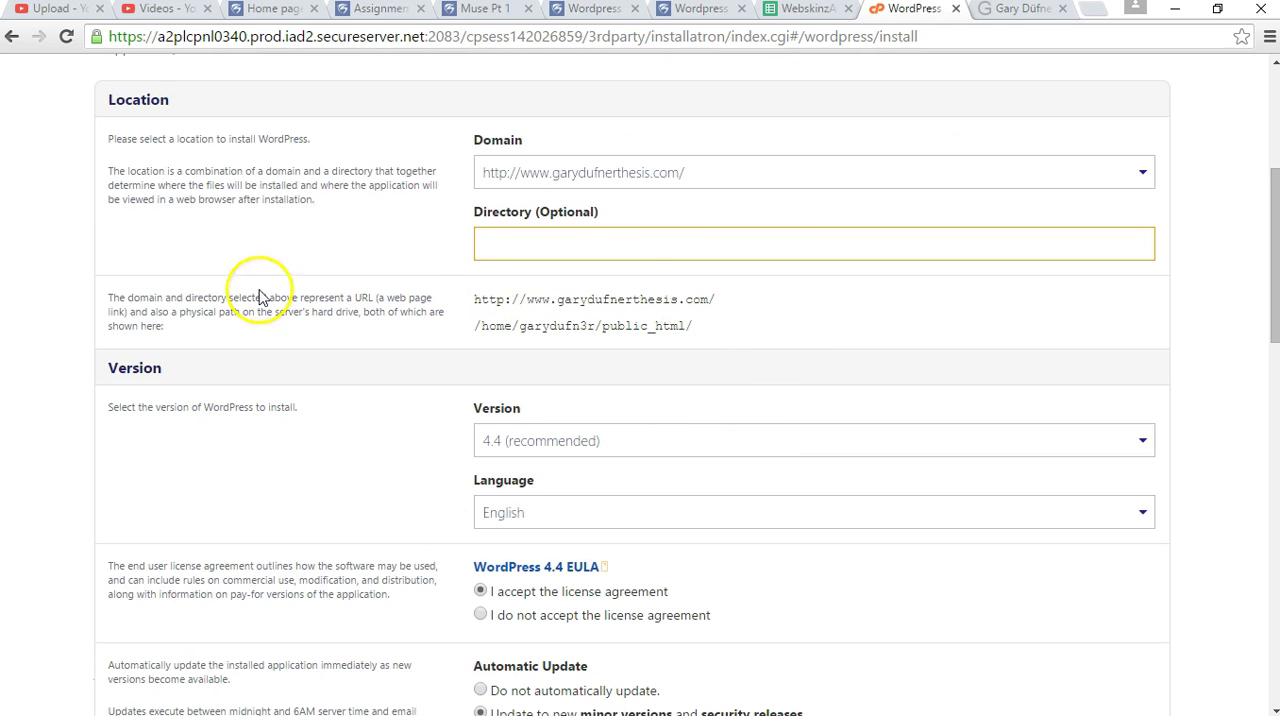
left_click(574, 248)
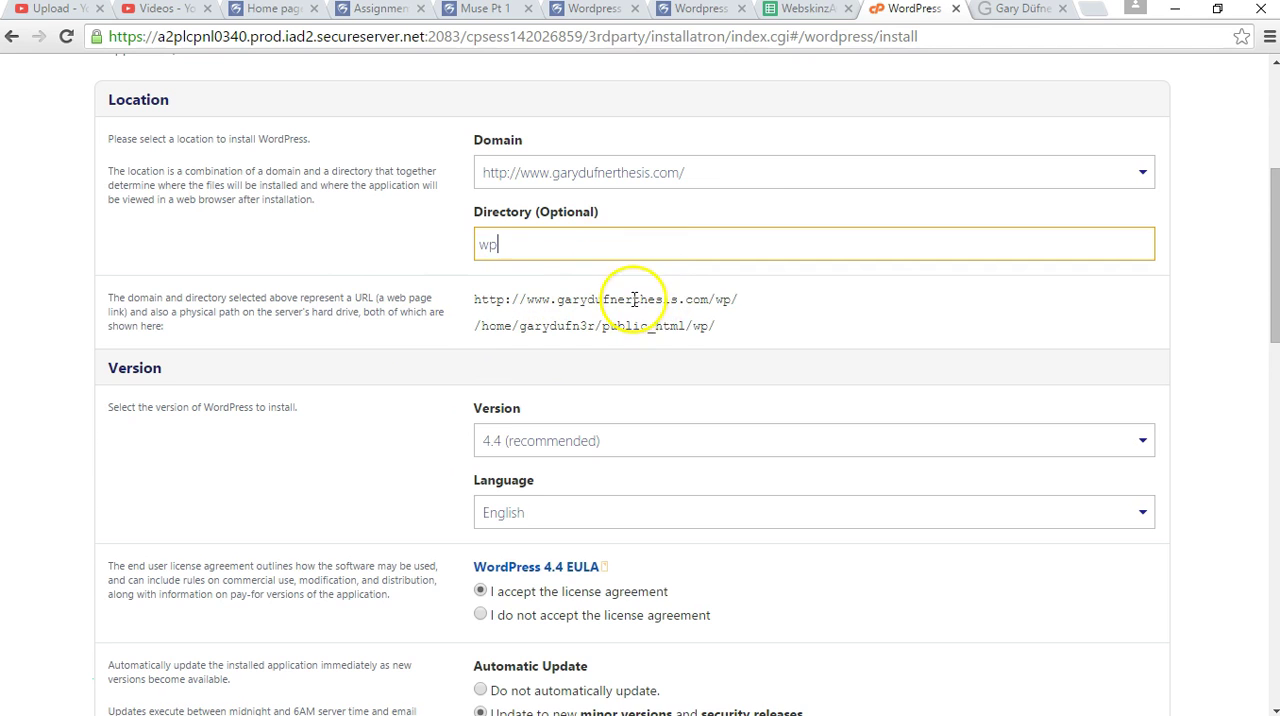
Examine the server path for the wp directory and review the version, license and automatic update options.
double_click(507, 326)
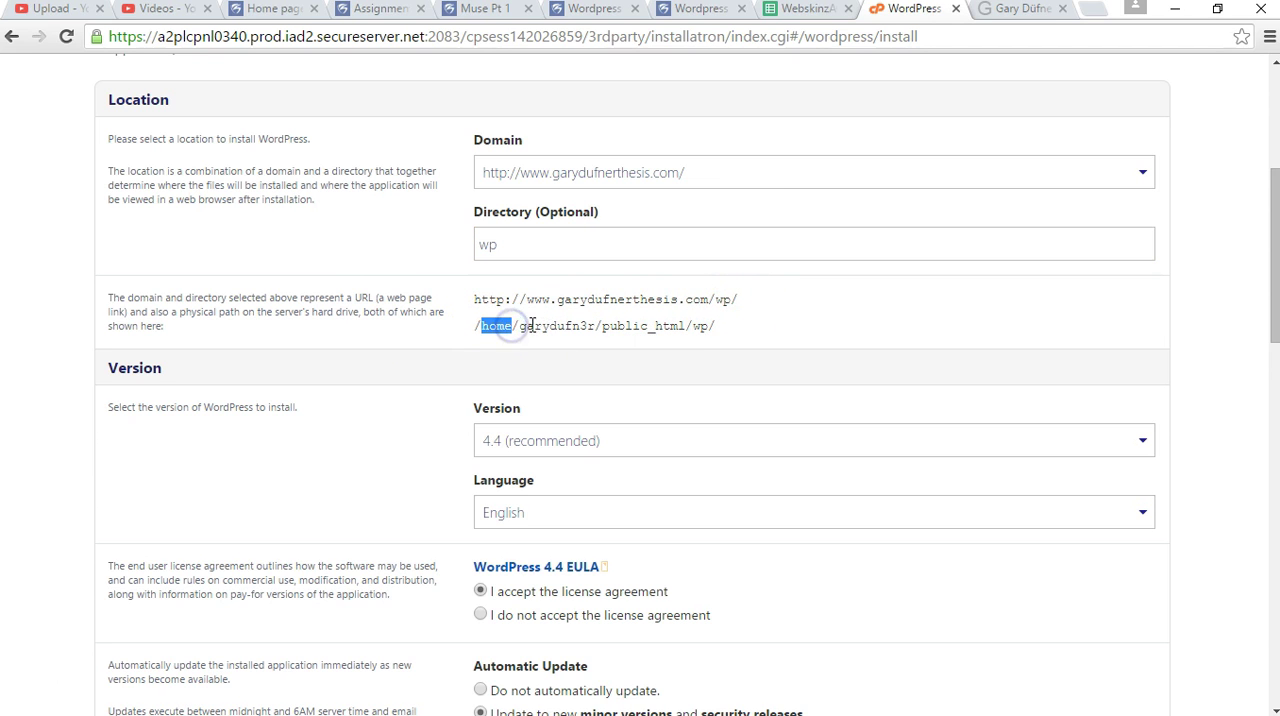
left_click(604, 326)
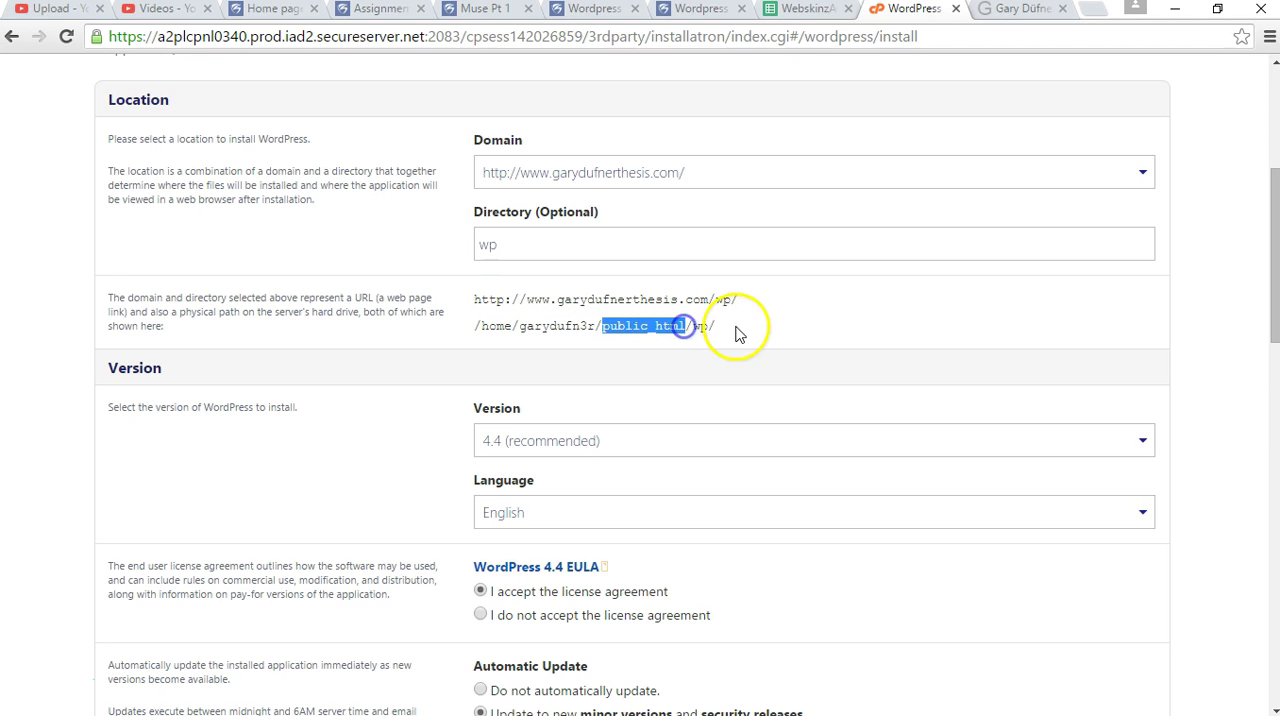
double_click(670, 326)
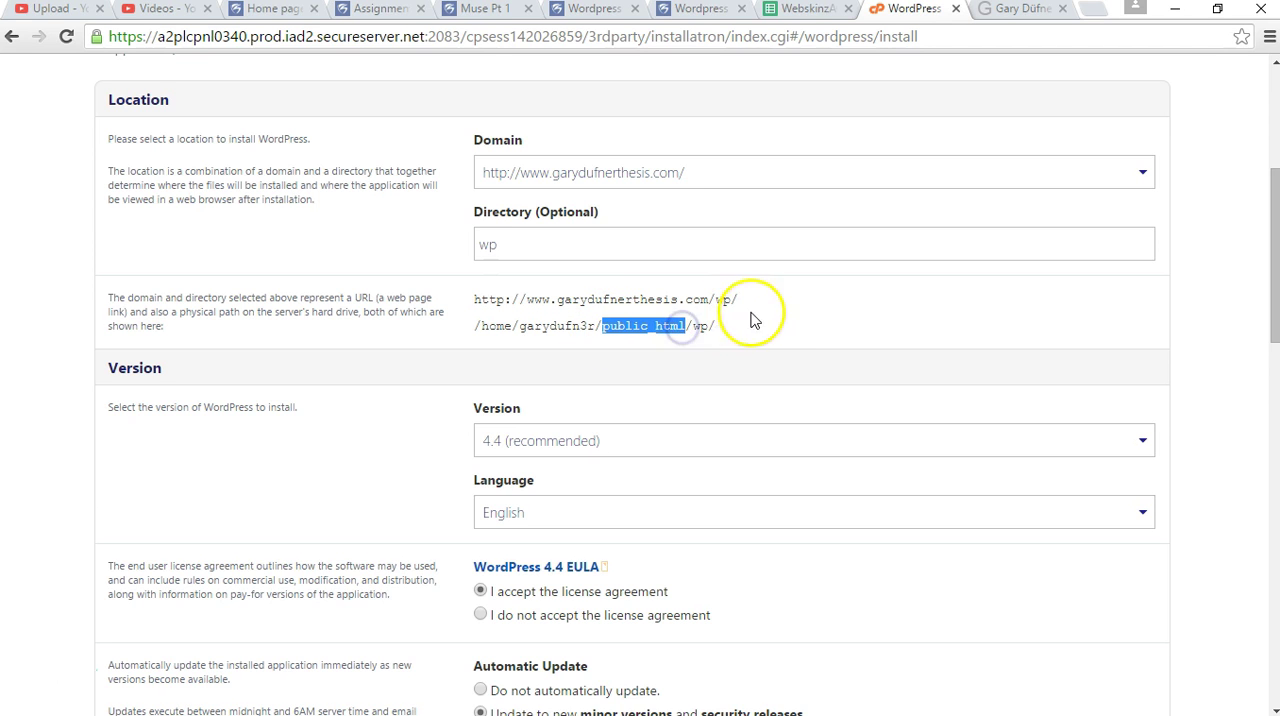
left_click(366, 425)
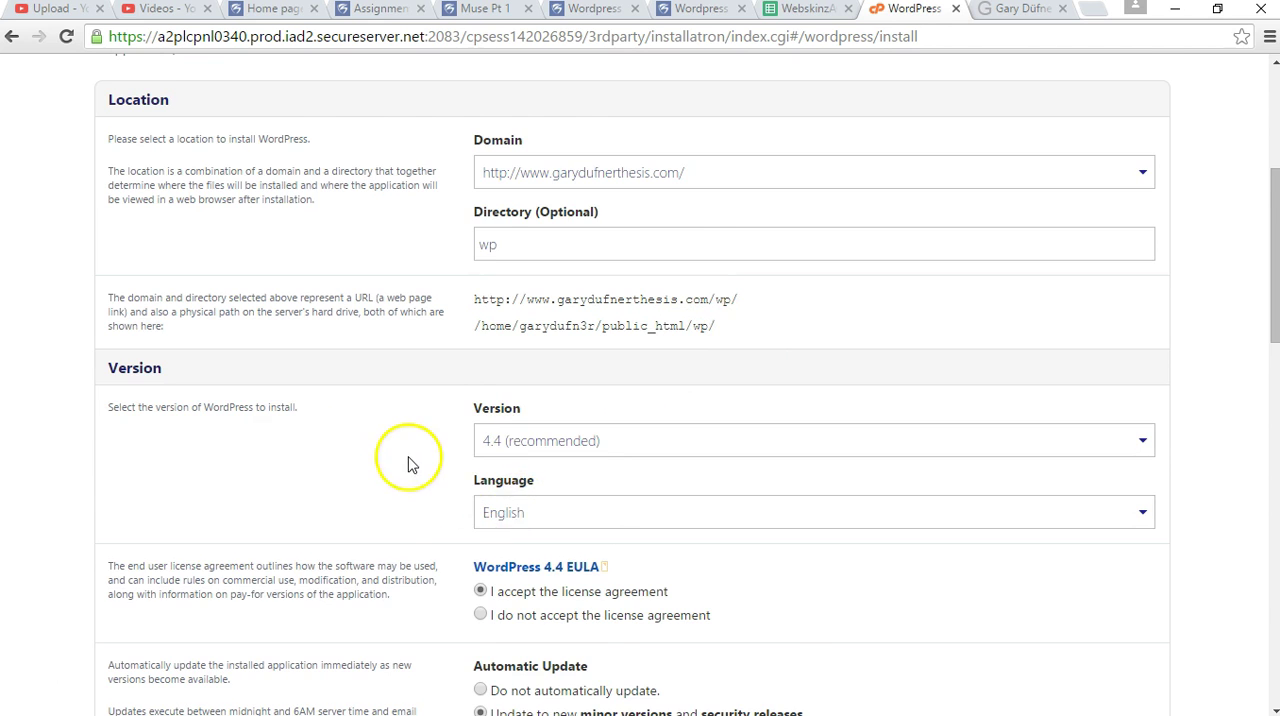
scroll(409, 463, "down", 2)
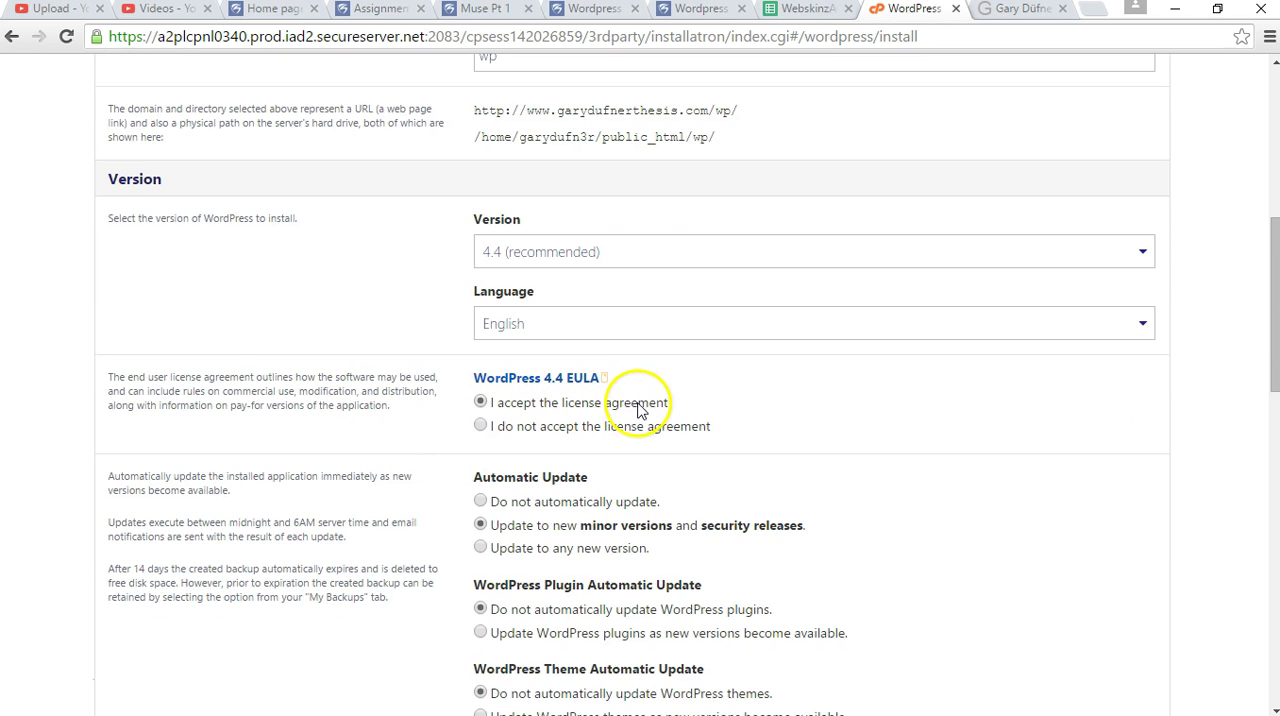
scroll(366, 443, "down", 2)
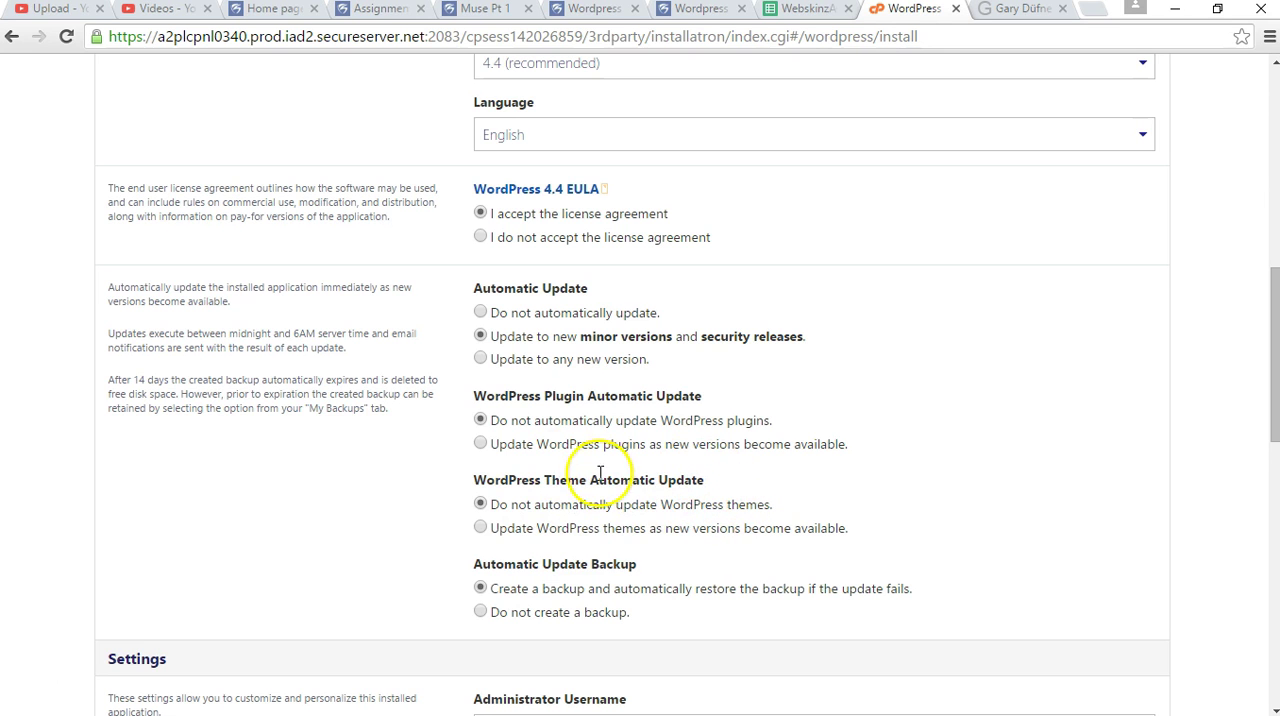
Review the Automatic Update Backup option that creates and restores a backup if an update fails.
scroll(700, 460, "down", 1)
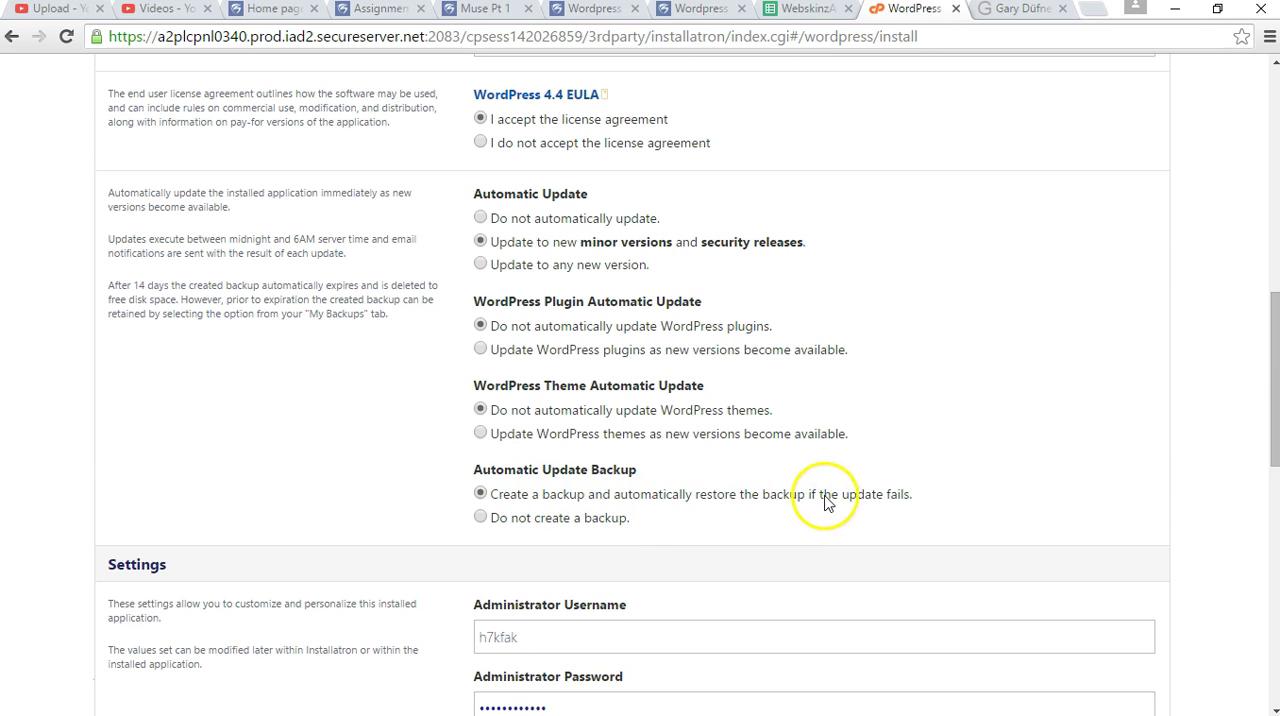
left_click_drag(539, 494, 688, 497)
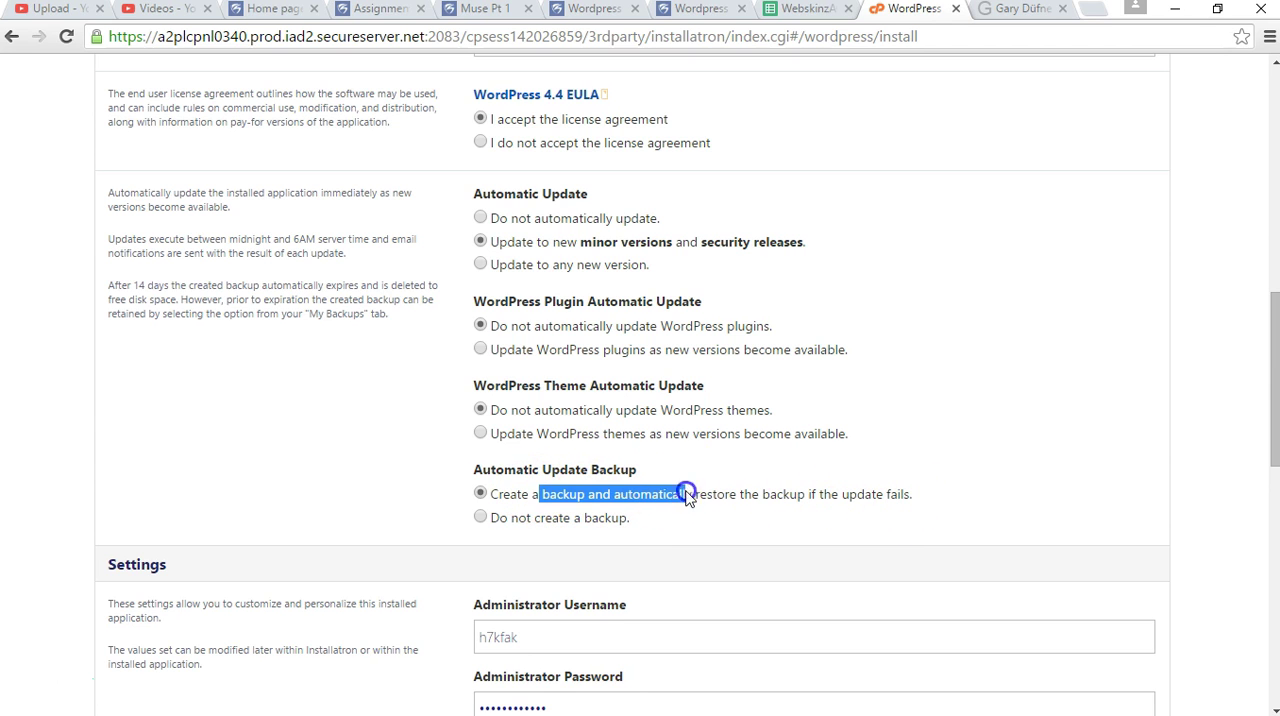
left_click_drag(777, 494, 602, 500)
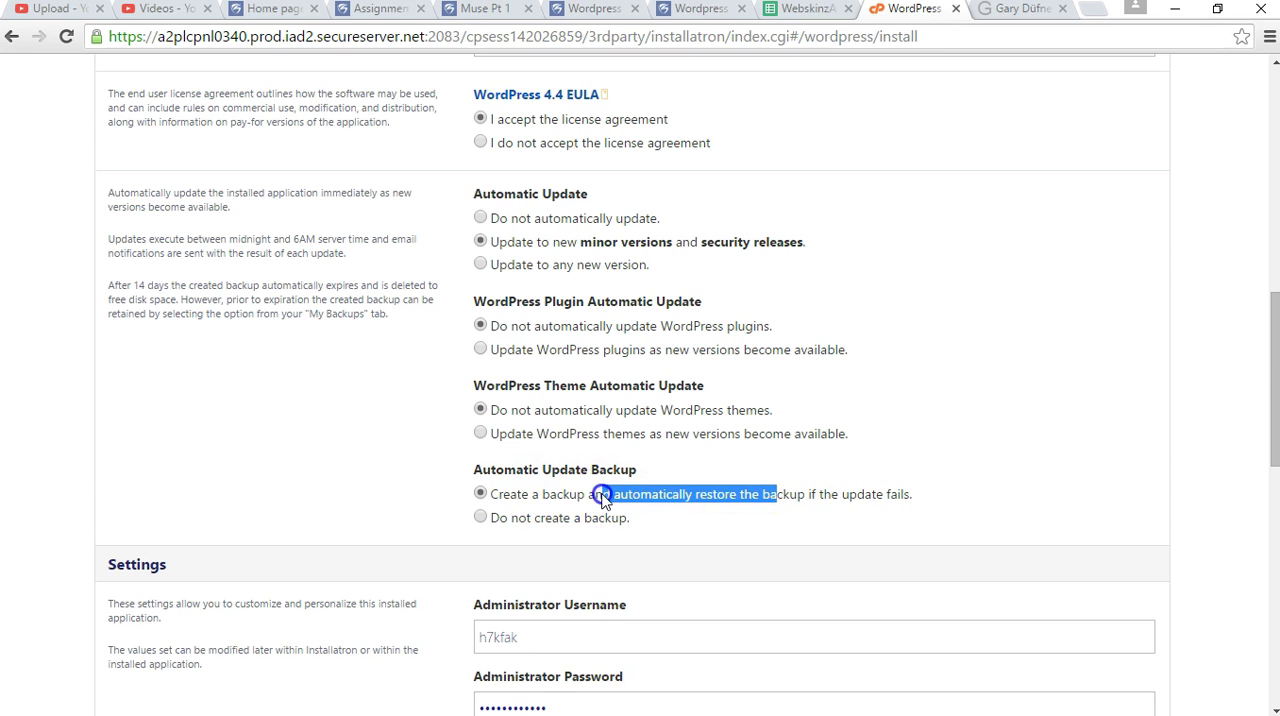
left_click(692, 496)
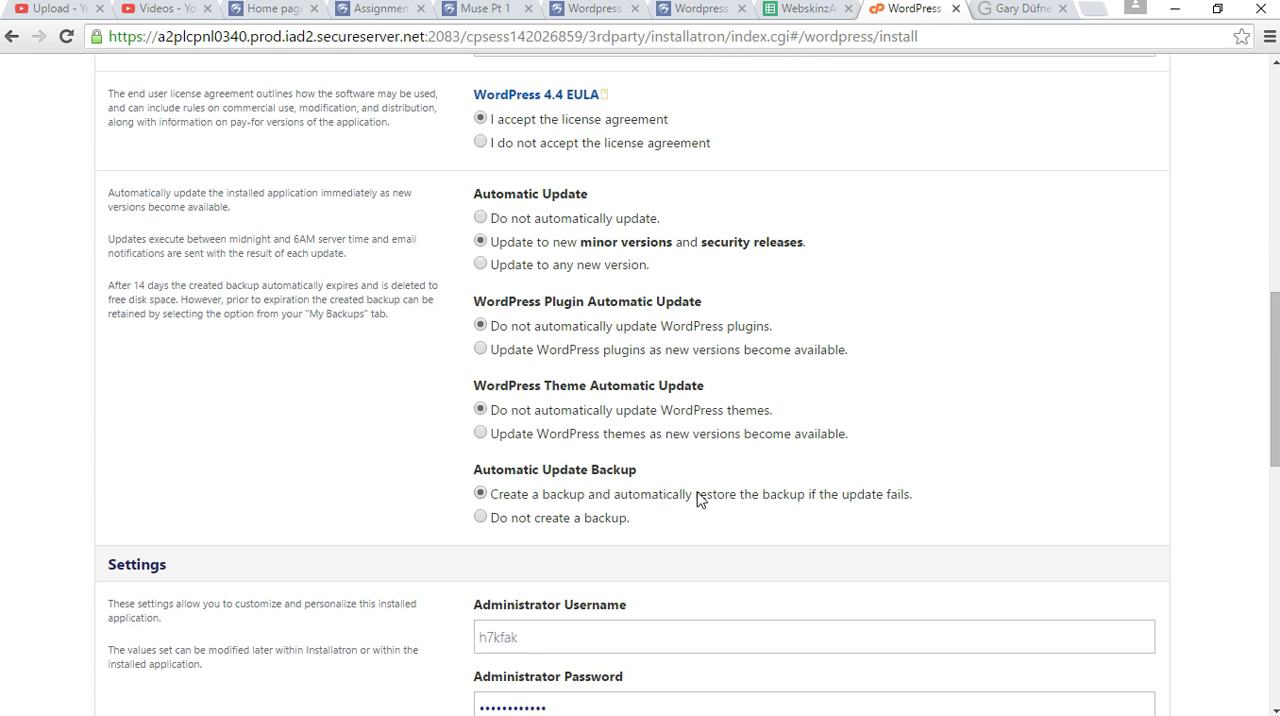
Examine the prefilled administrator username and password fields in the installation settings.
scroll(1000, 314, "down", 2)
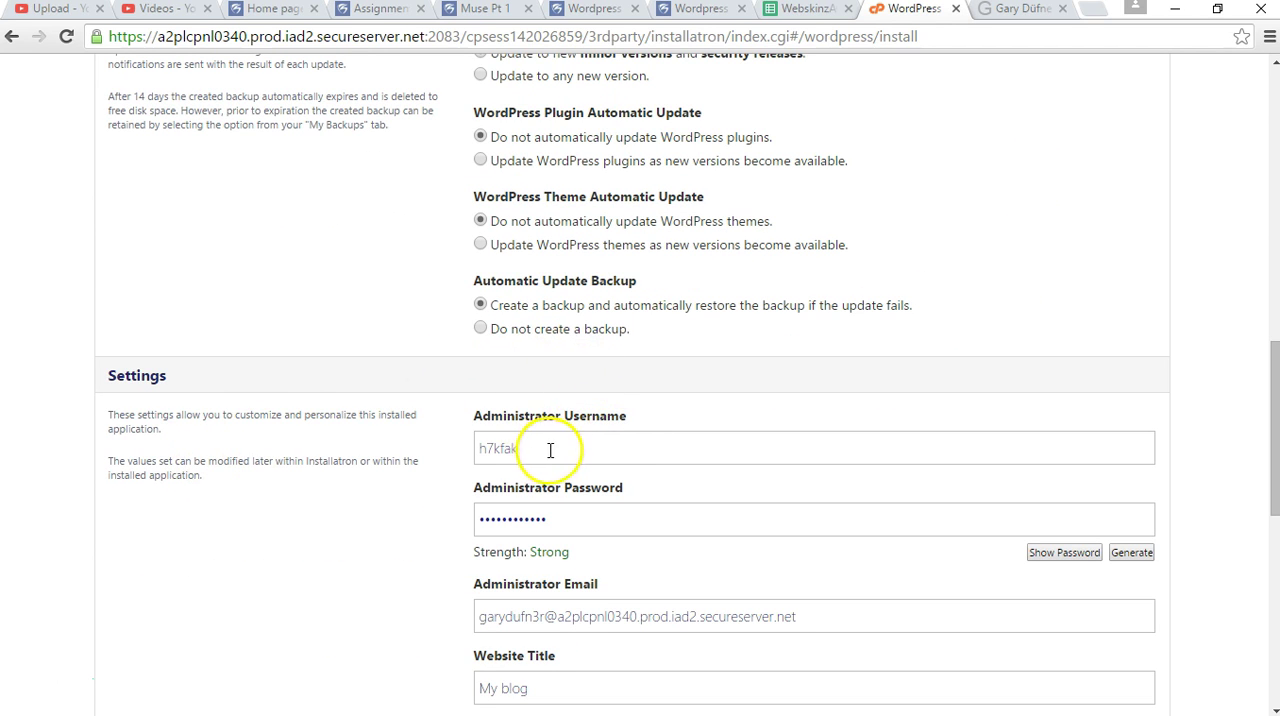
left_click_drag(543, 449, 467, 446)
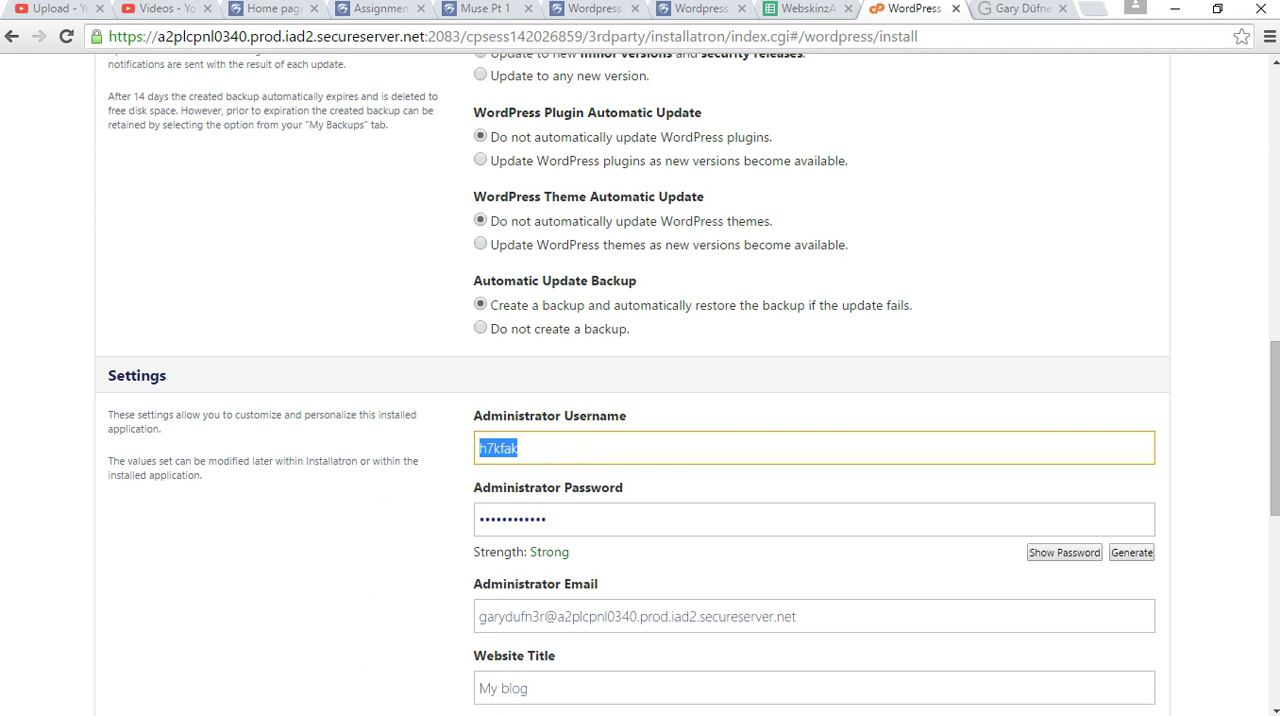
mouse_move(480, 714)
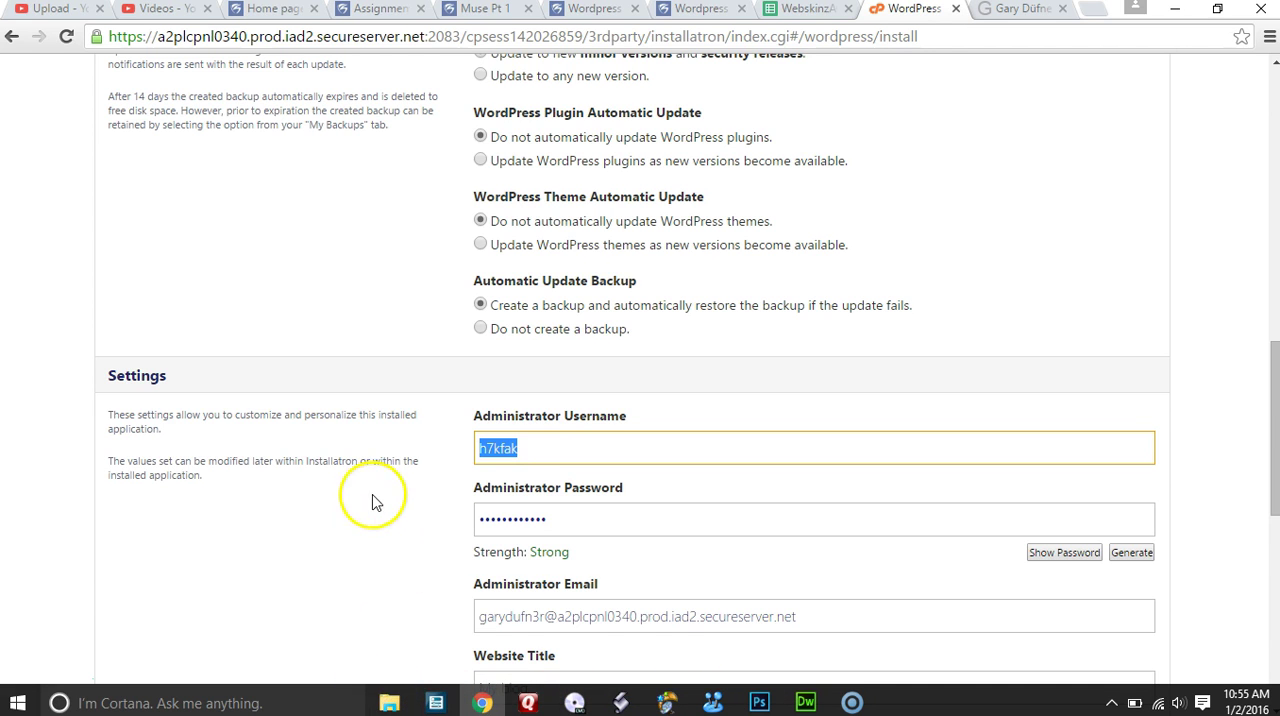
left_click(49, 672)
scroll(66, 500, "down", 1)
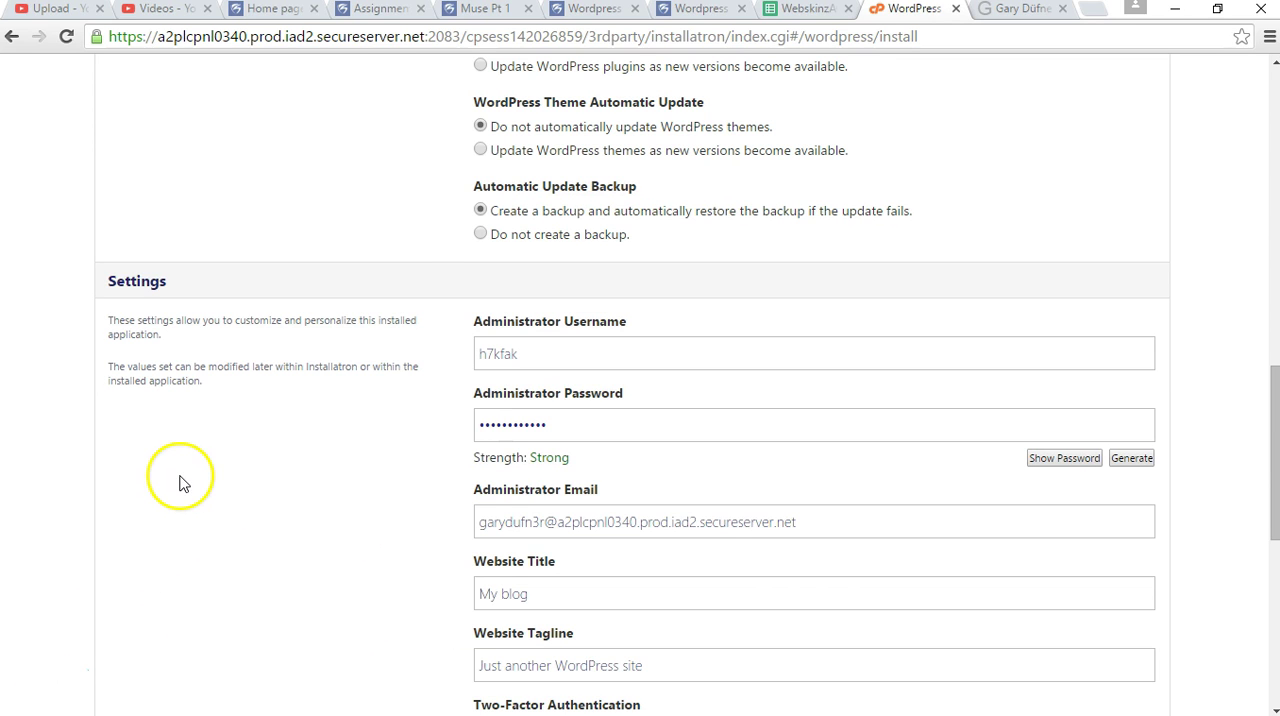
left_click_drag(546, 354, 480, 356)
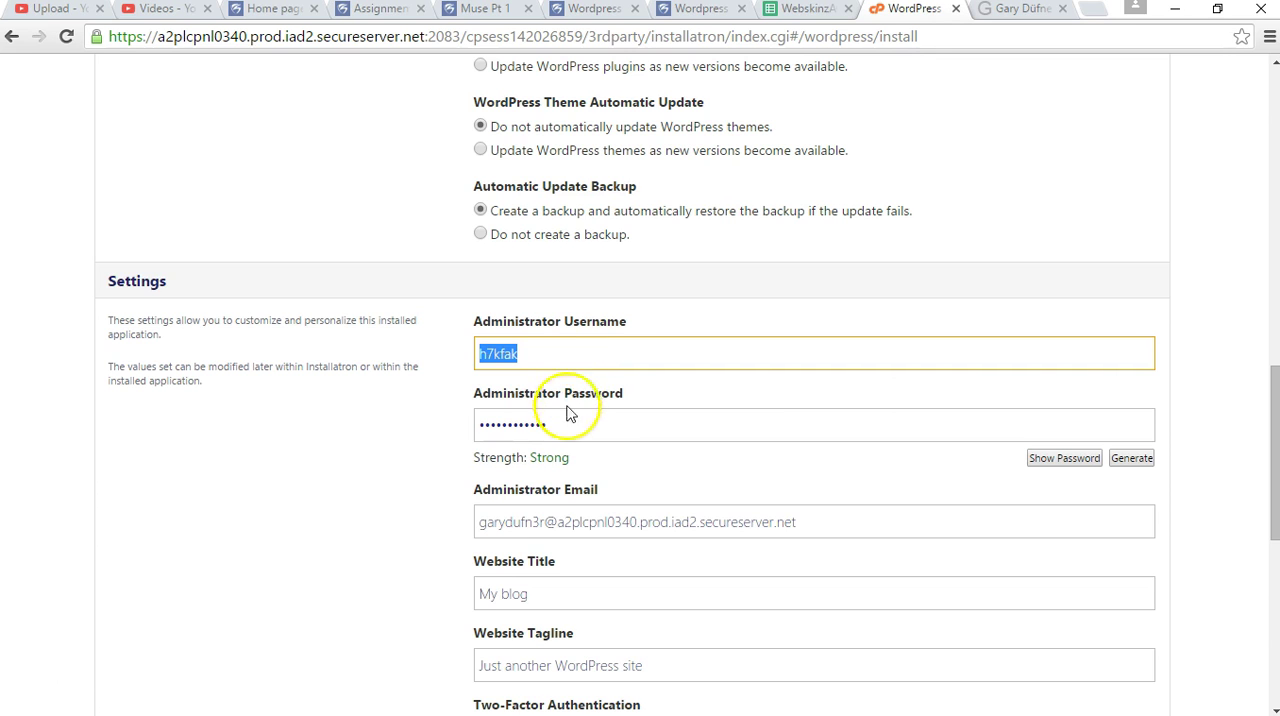
left_click_drag(560, 426, 423, 418)
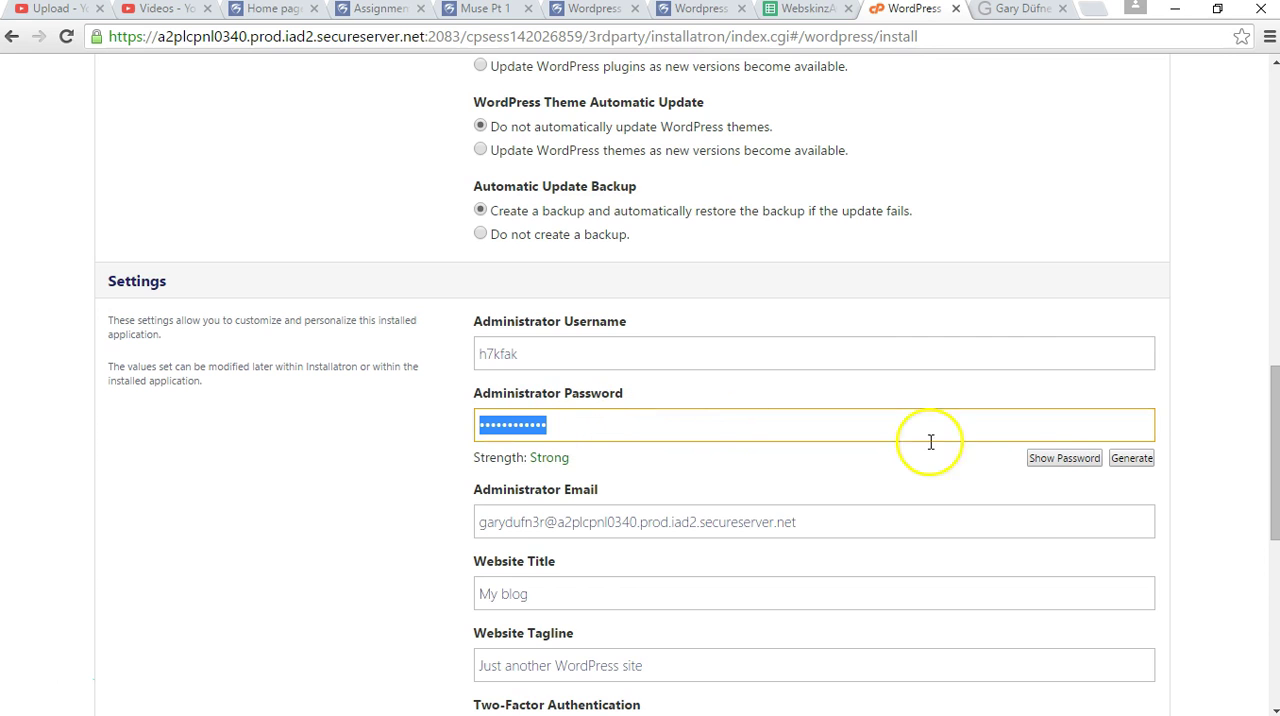
double_click(538, 428)
left_click(577, 426)
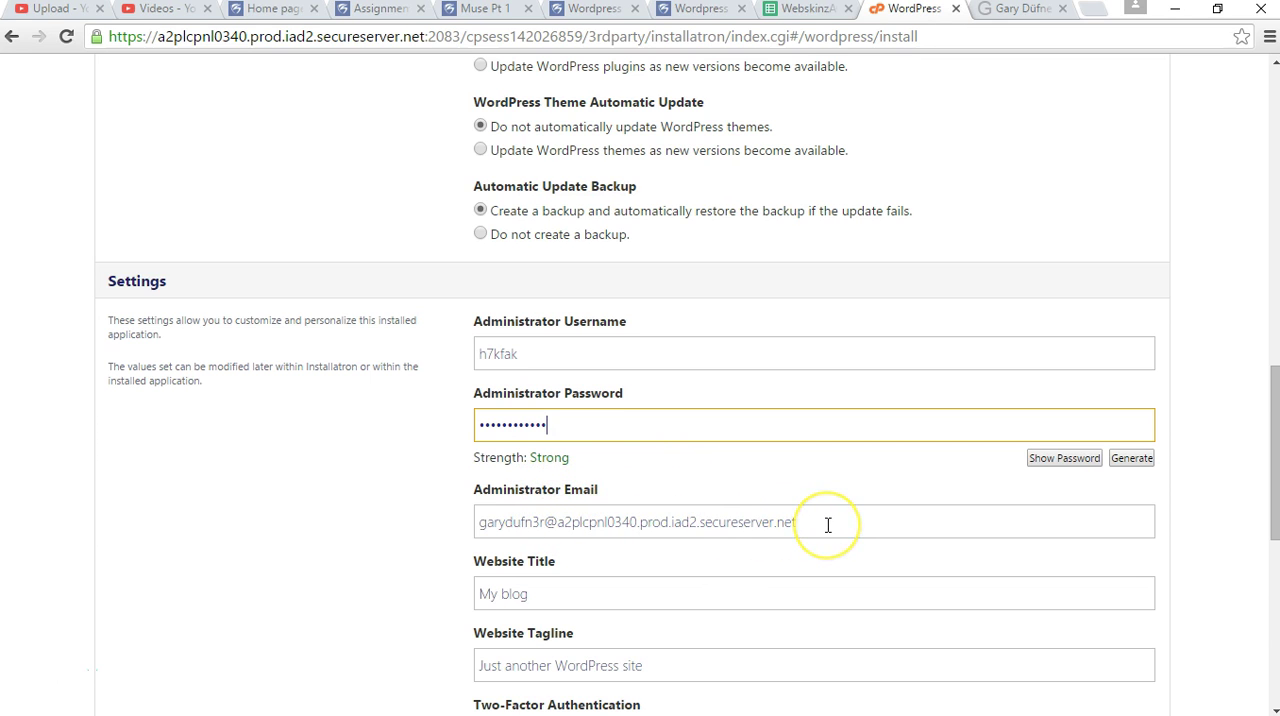
Replace the prefilled administrator email with the site owner's contact e-mail address.
left_click_drag(828, 525, 440, 528)
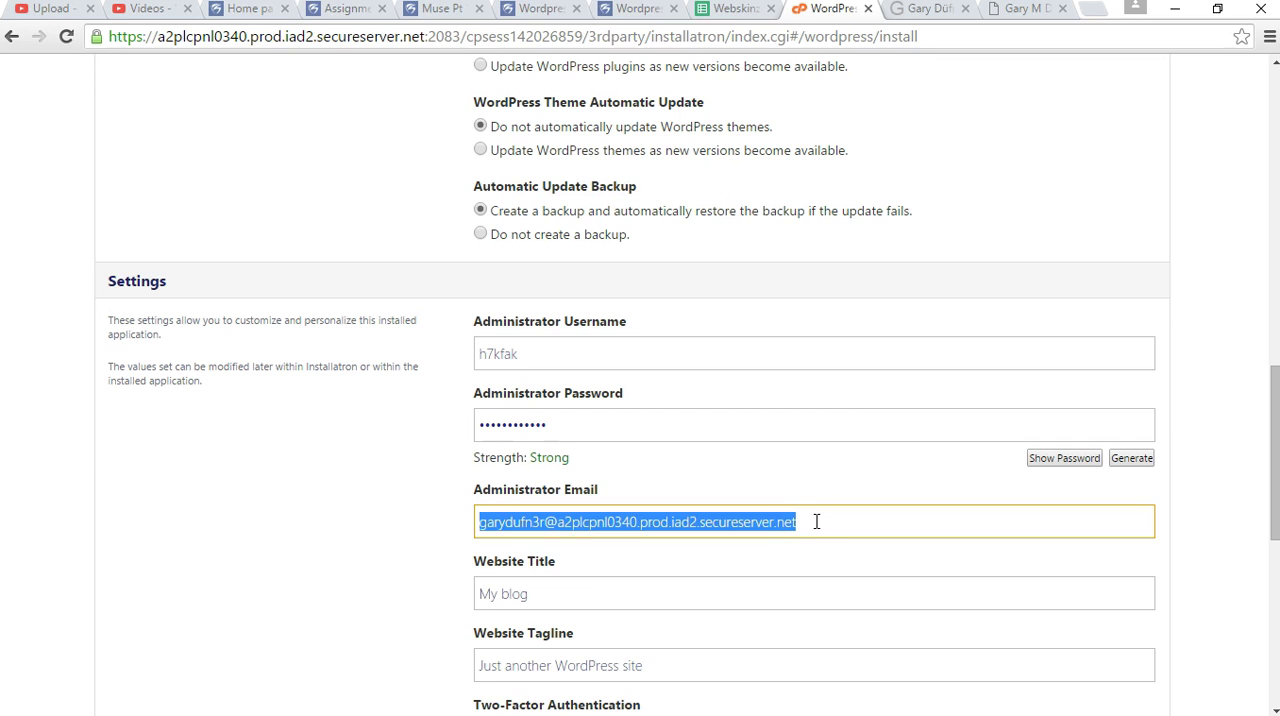
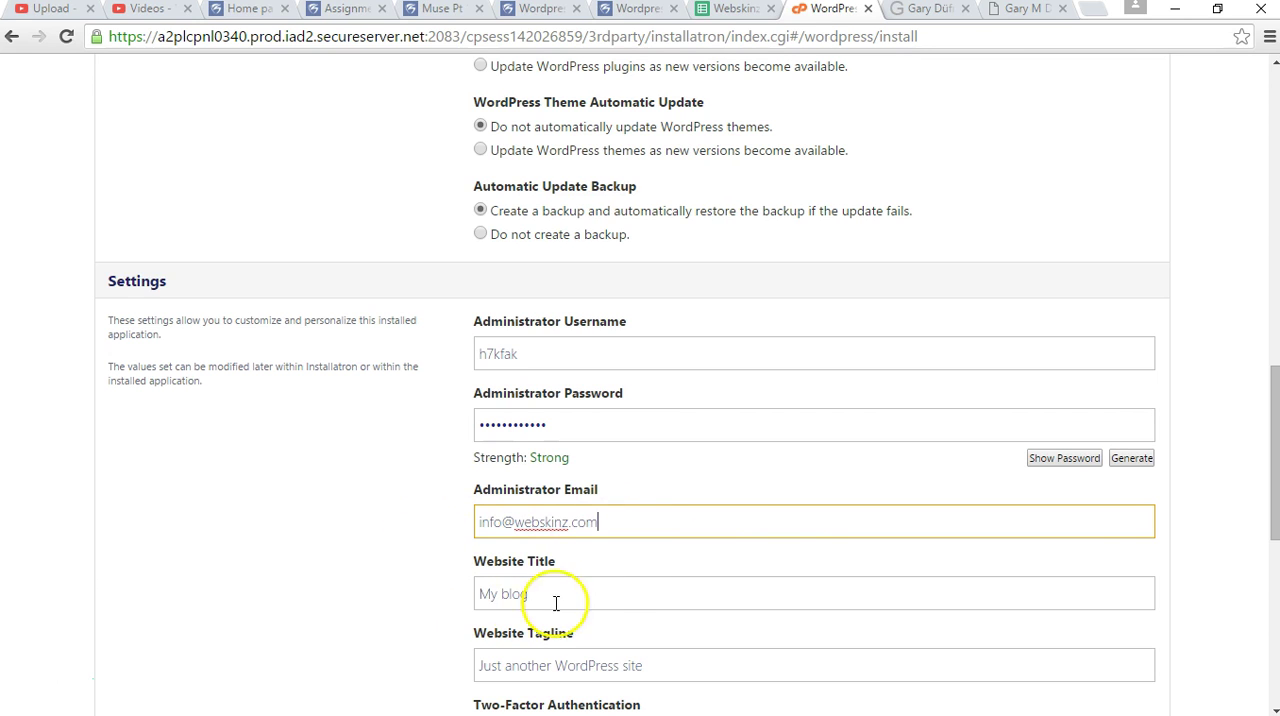
Replace the default website title with "PLay'n in Wordpress Yuh!".
left_click(604, 594)
scroll(400, 535, "down", 1)
left_click_drag(530, 505, 426, 492)
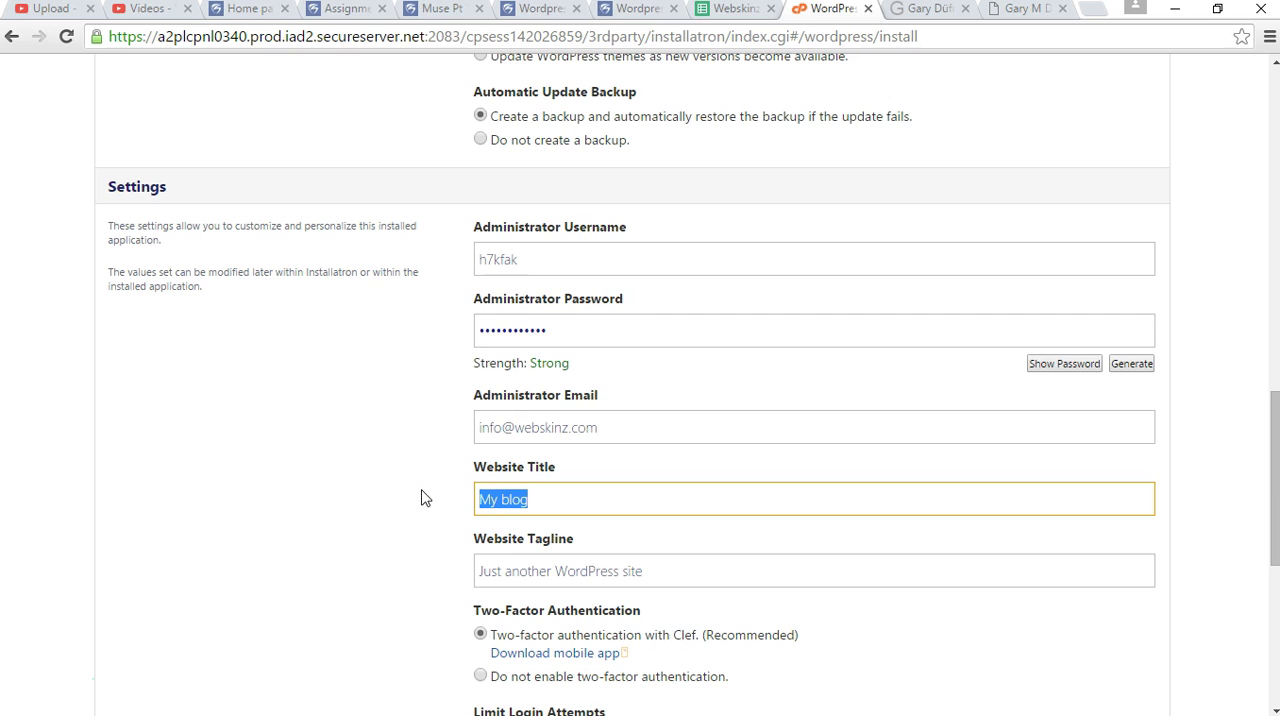
type("PLayi")
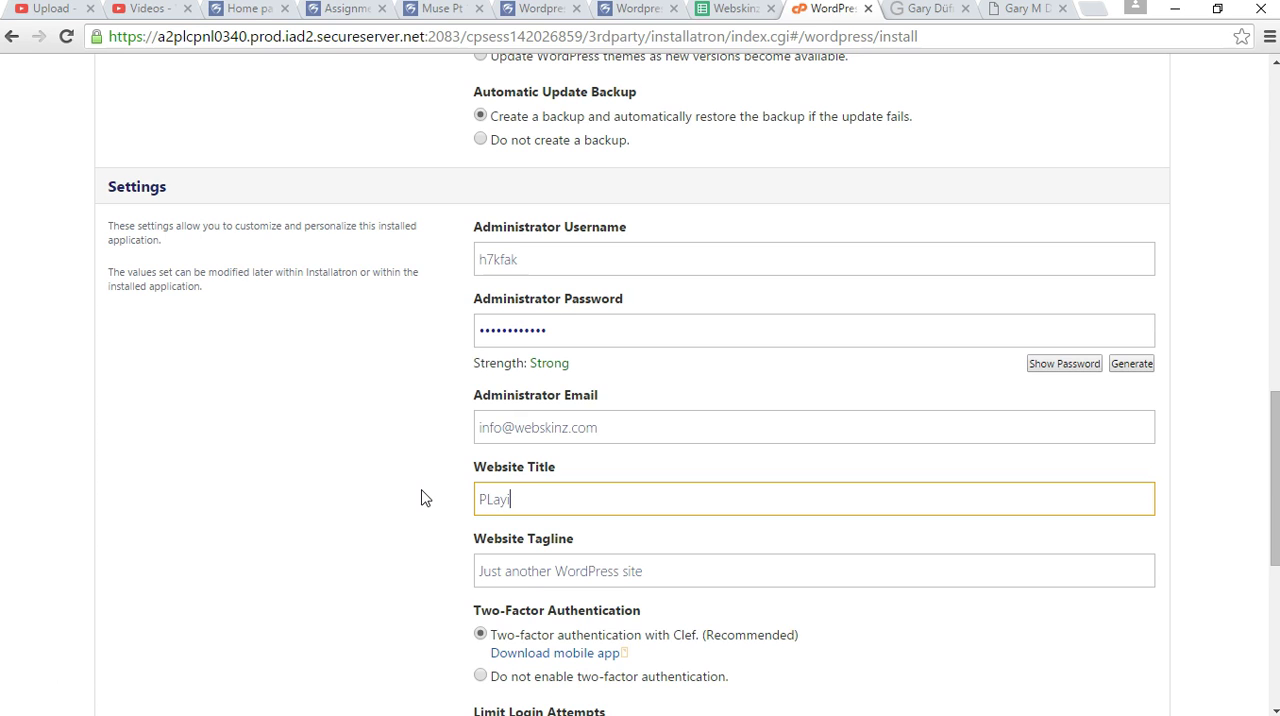
type("ng'n in Wordpress Yuh!")
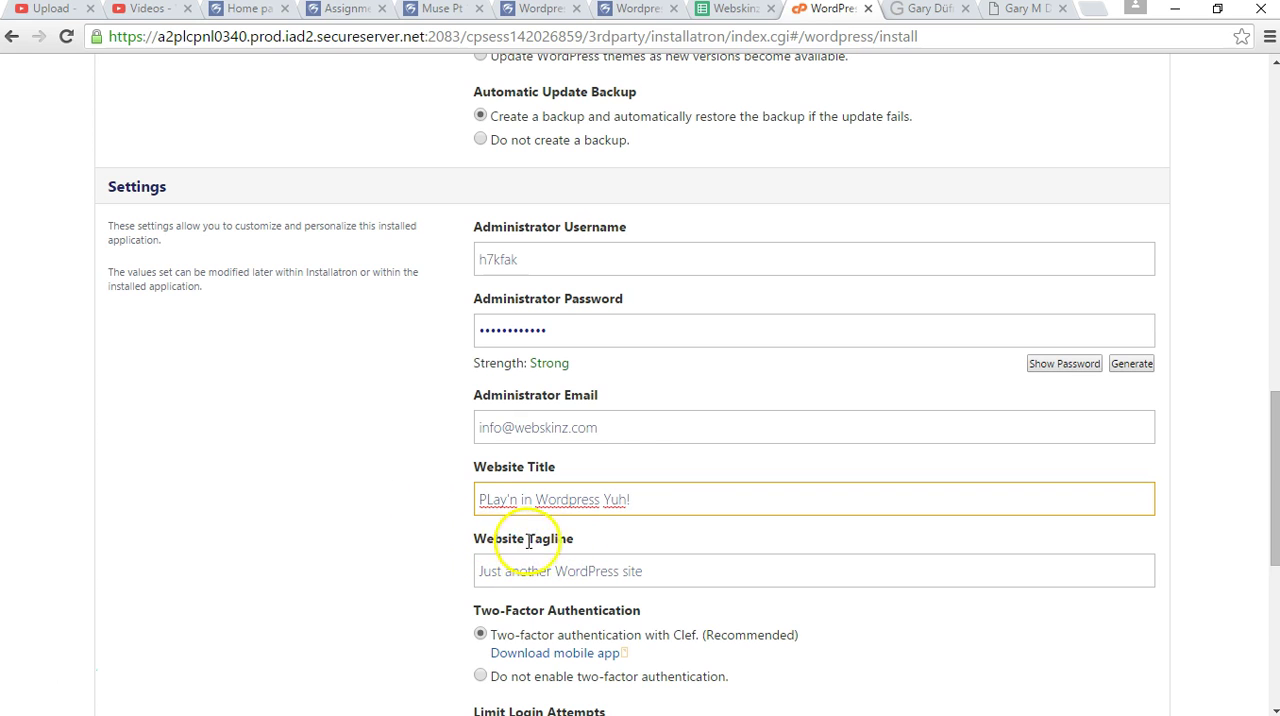
Replace the default website tagline with "This is where we do it!".
left_click_drag(669, 572, 462, 565)
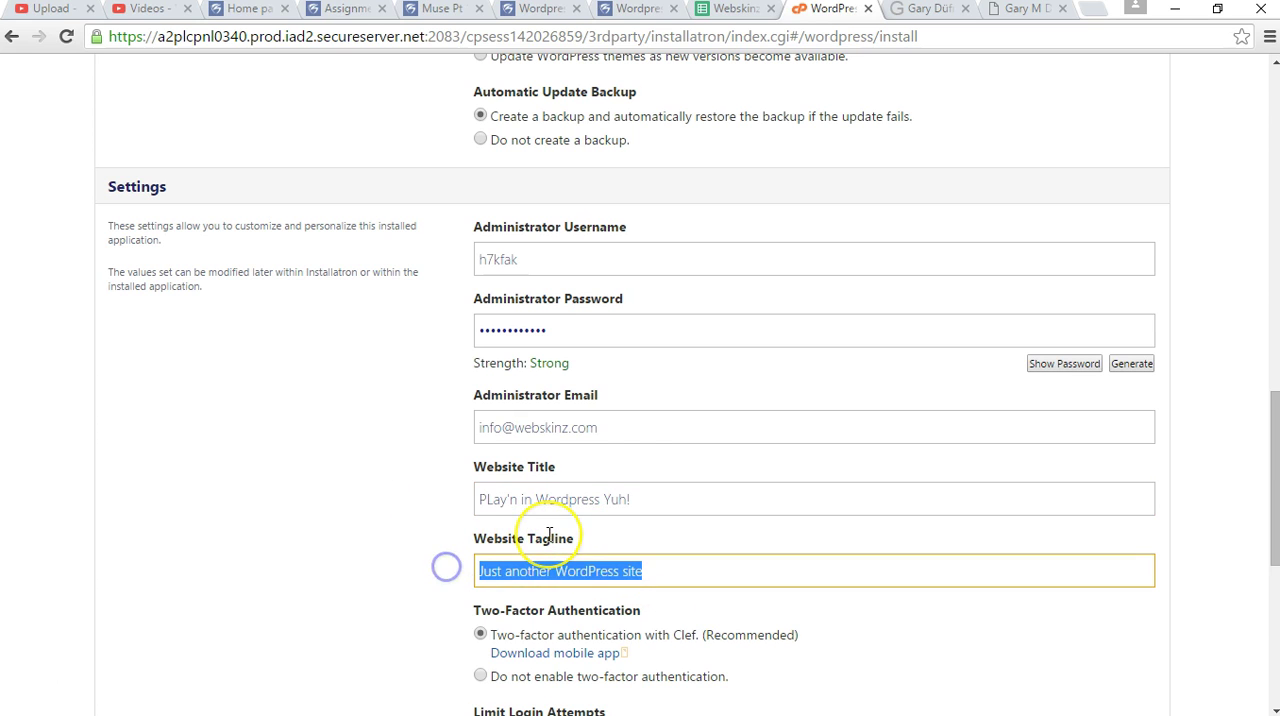
type("Thius is where we do it!")
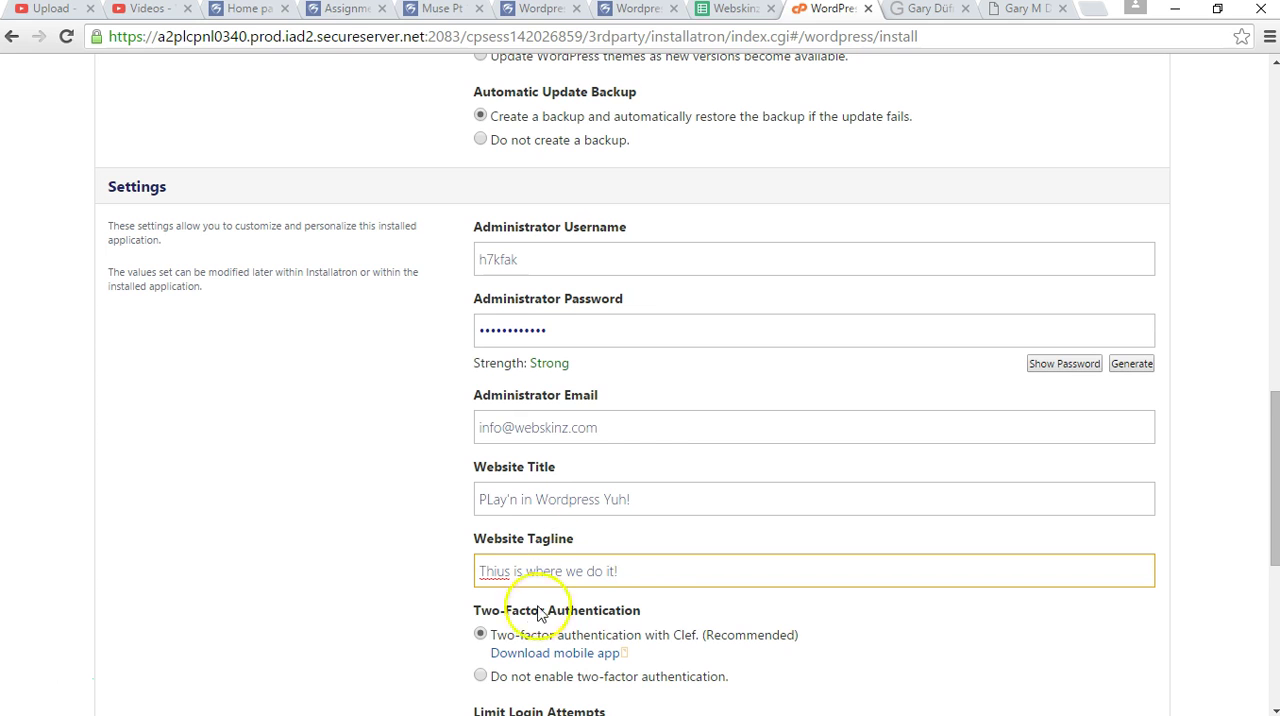
left_click(504, 571)
key("BackSpace")
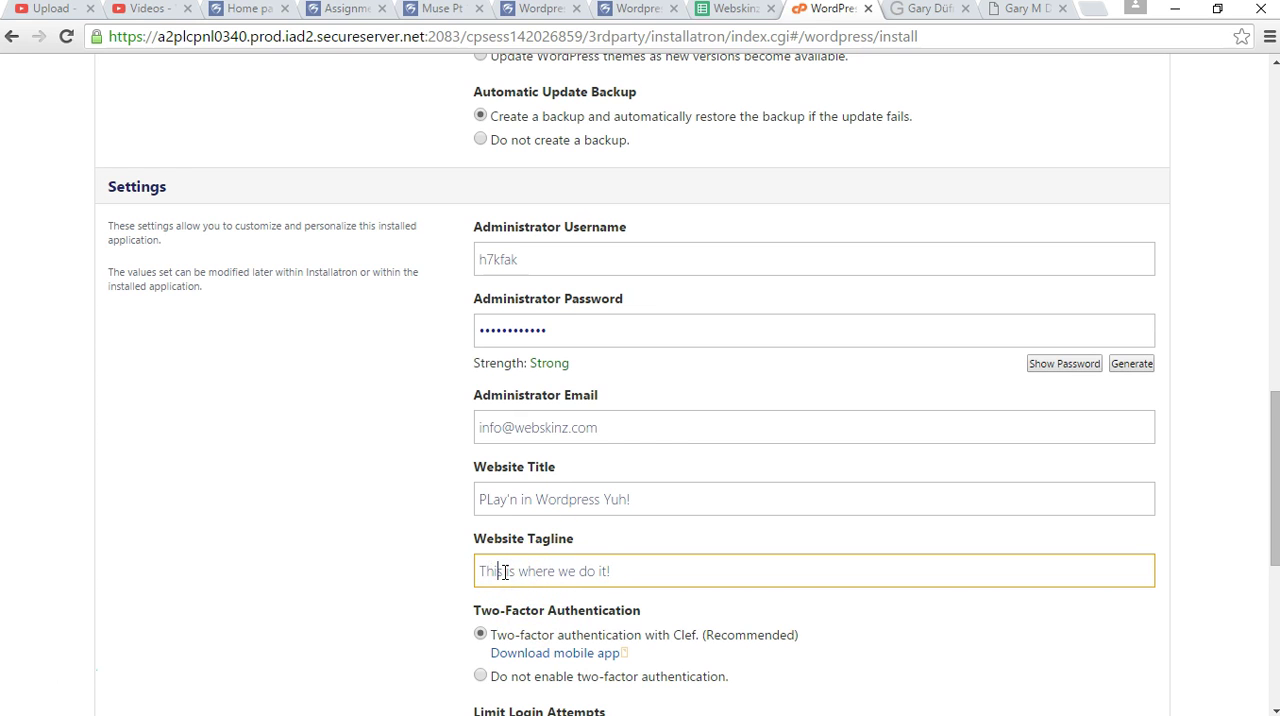
Correct the capitalization in the website title so it reads "Play'n in Wordpress Yuh!".
left_click(493, 501)
key("BackSpace")
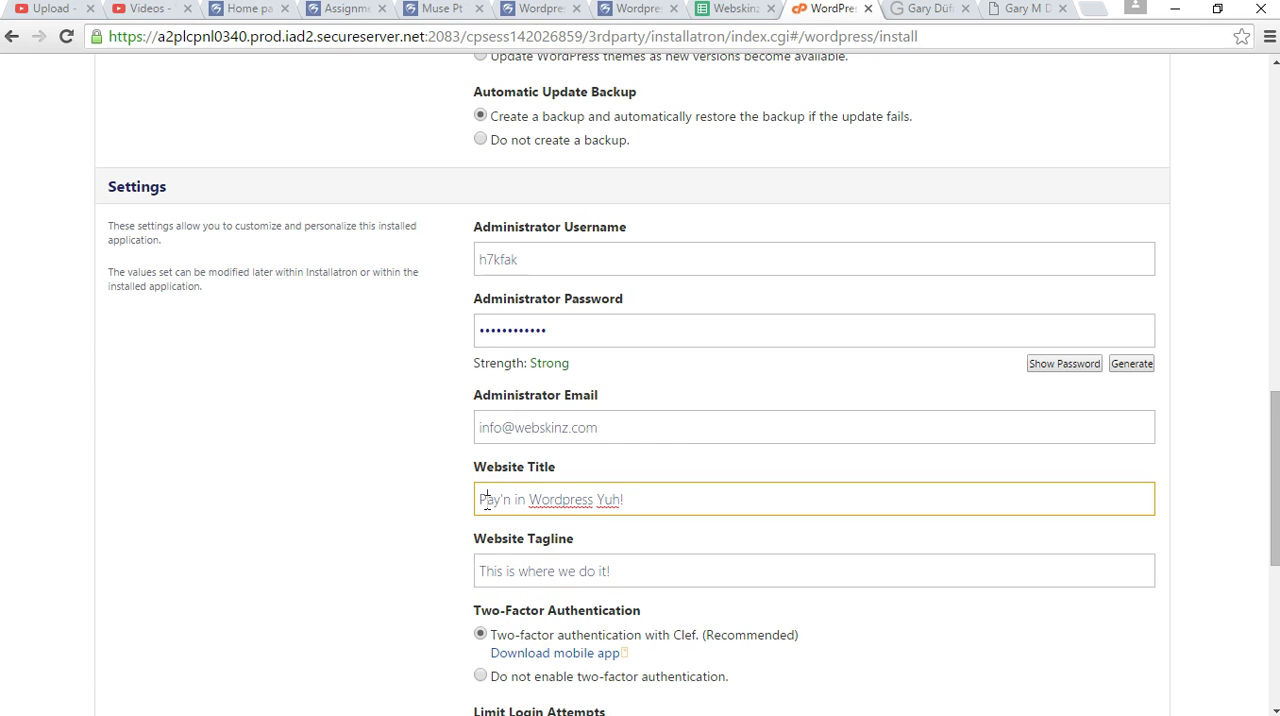
type("l")
left_click(351, 483)
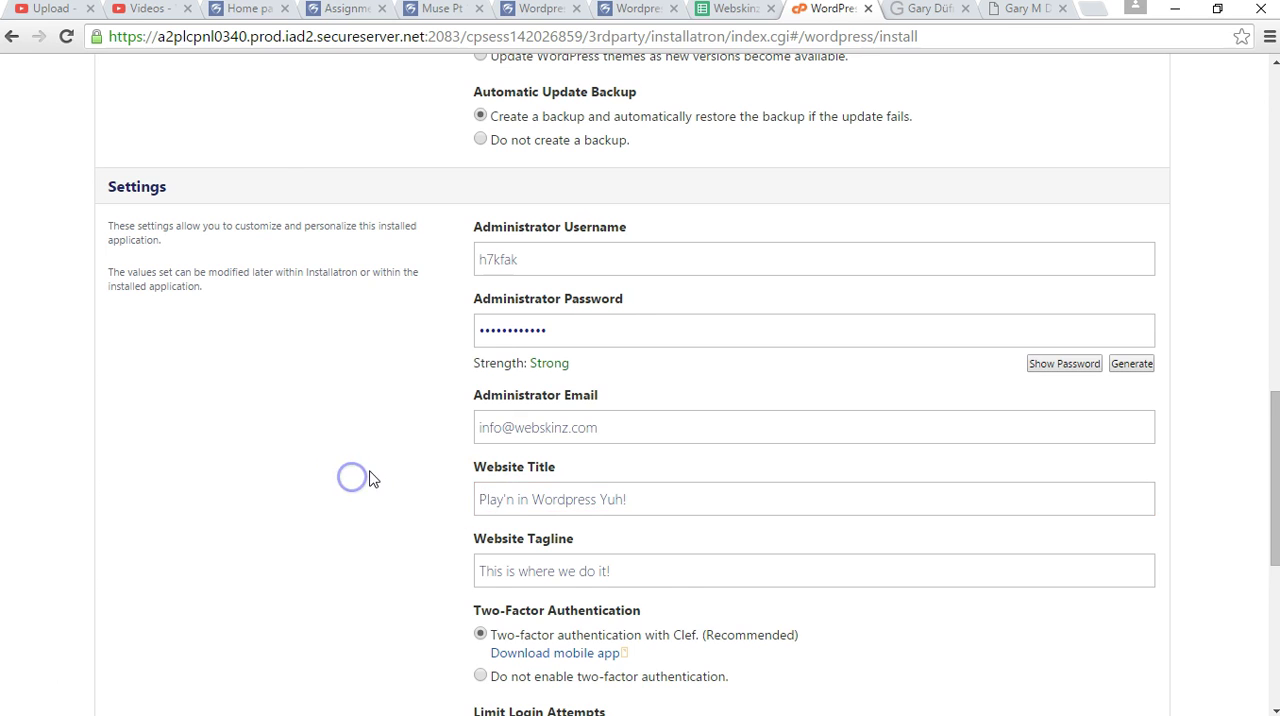
Keep the recommended two-factor, login-limit and multi-site options with automatically managed advanced settings, and install WordPress.
scroll(360, 479, "down", 2)
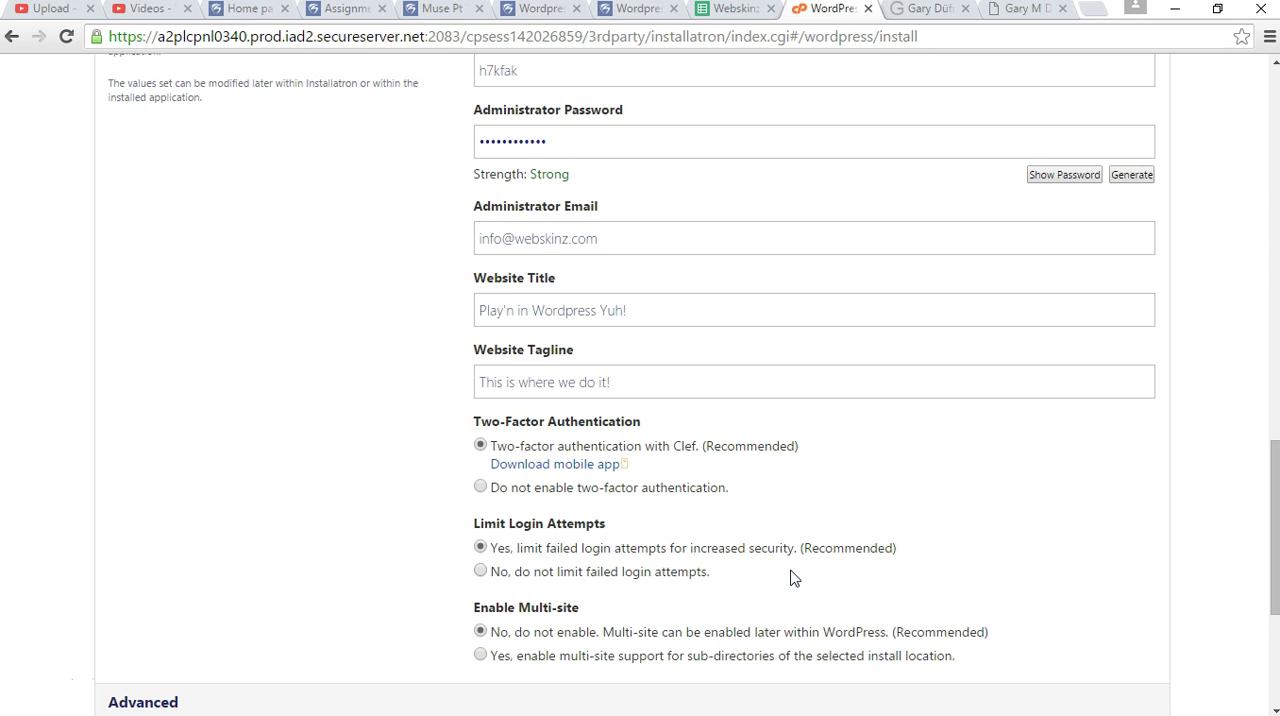
scroll(846, 457, "down", 2)
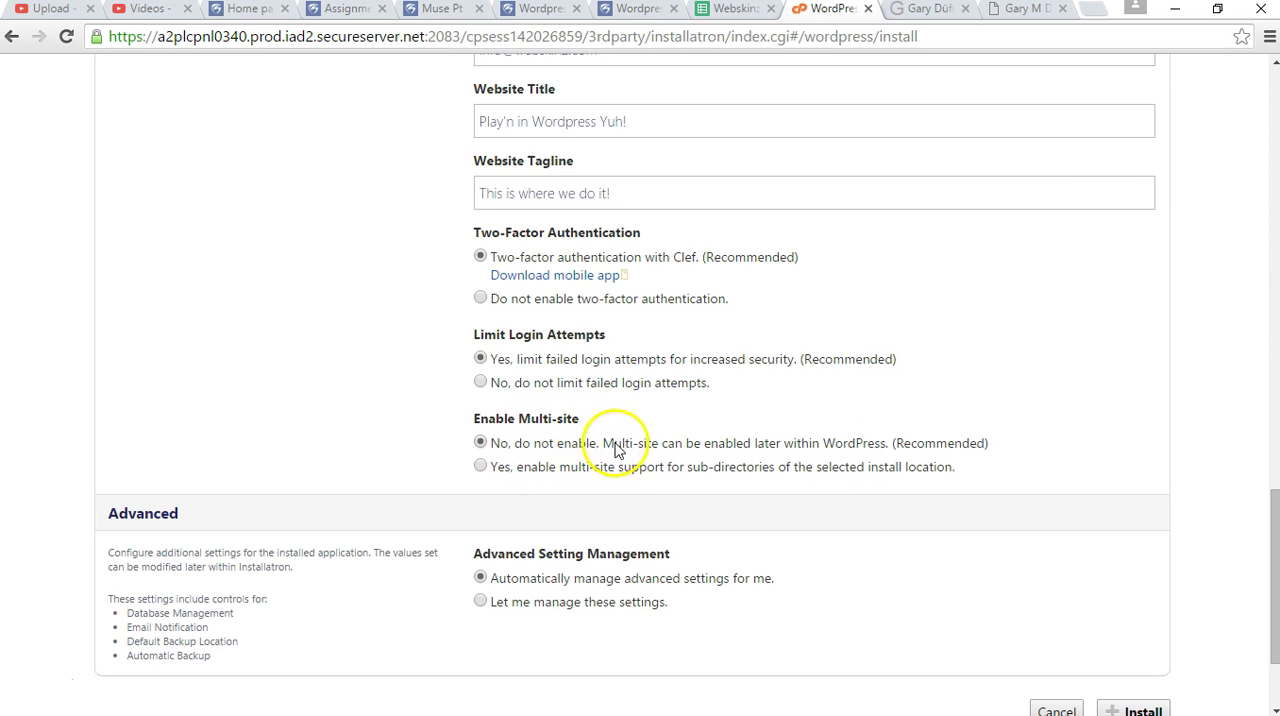
scroll(735, 483, "down", 2)
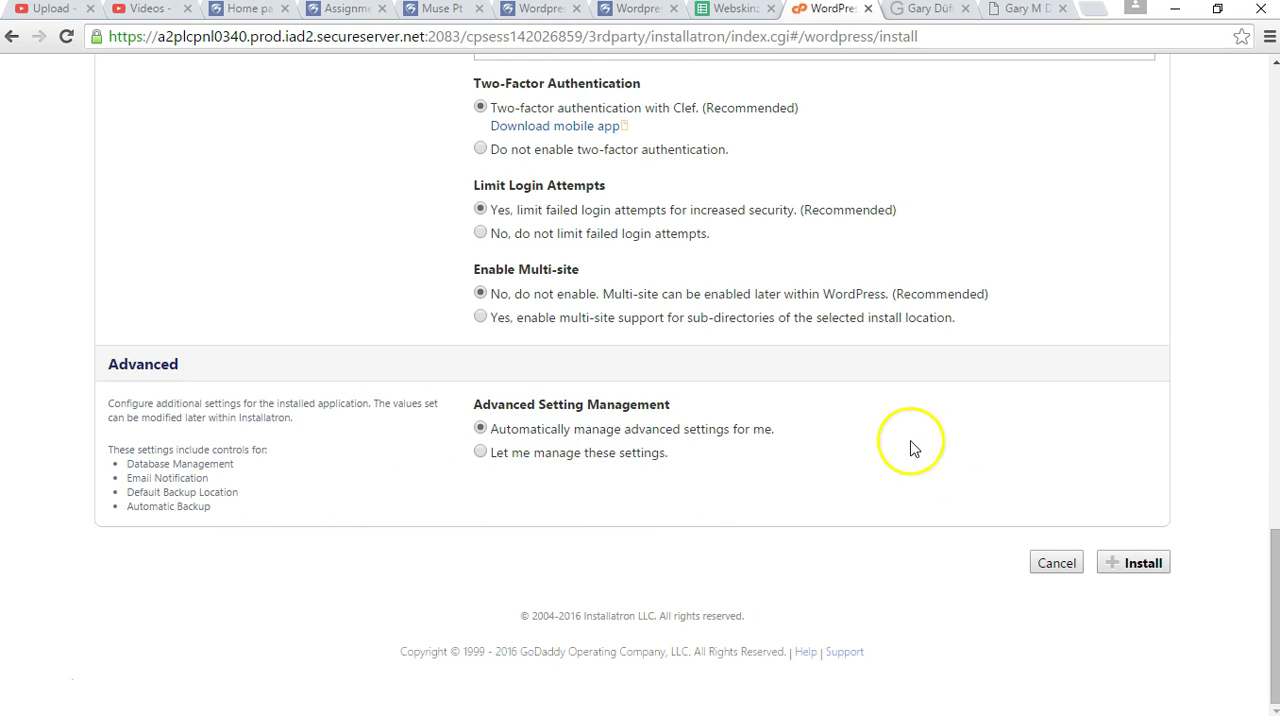
left_click(1122, 565)
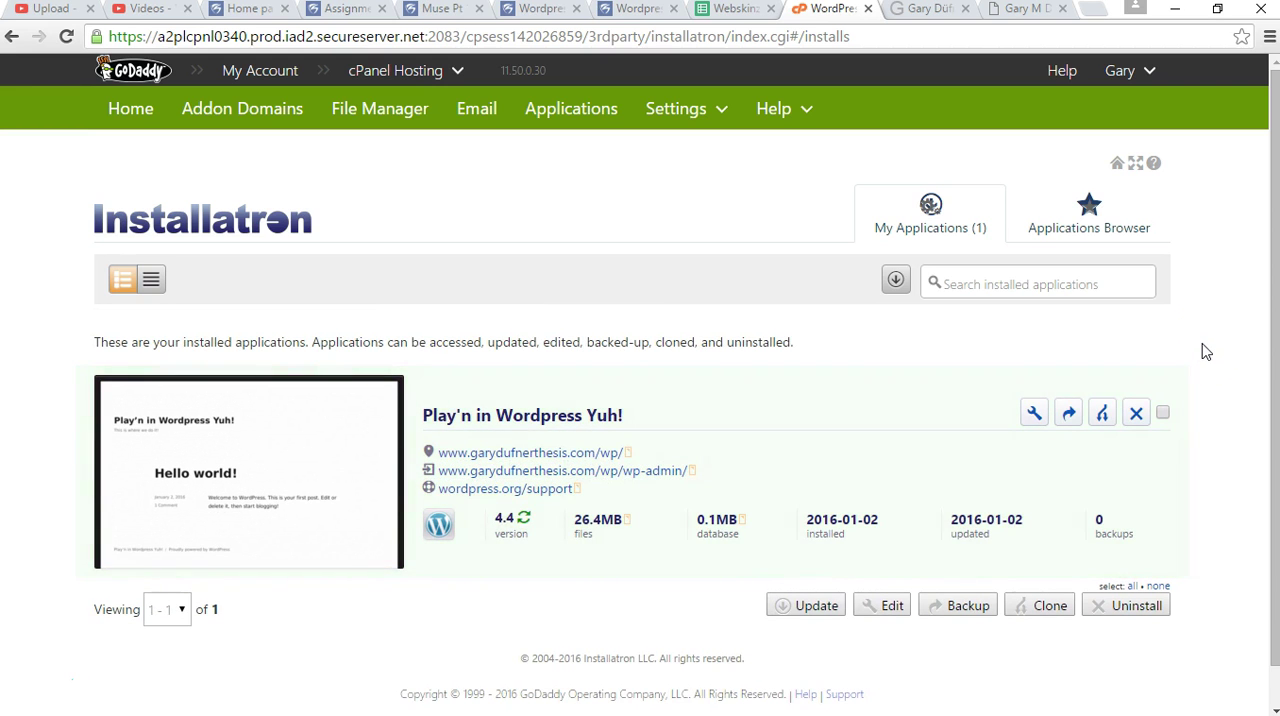
Open the installed site's /wp/ page, its wp-admin page and the WordPress support page in separate new tabs.
middle_click(520, 456)
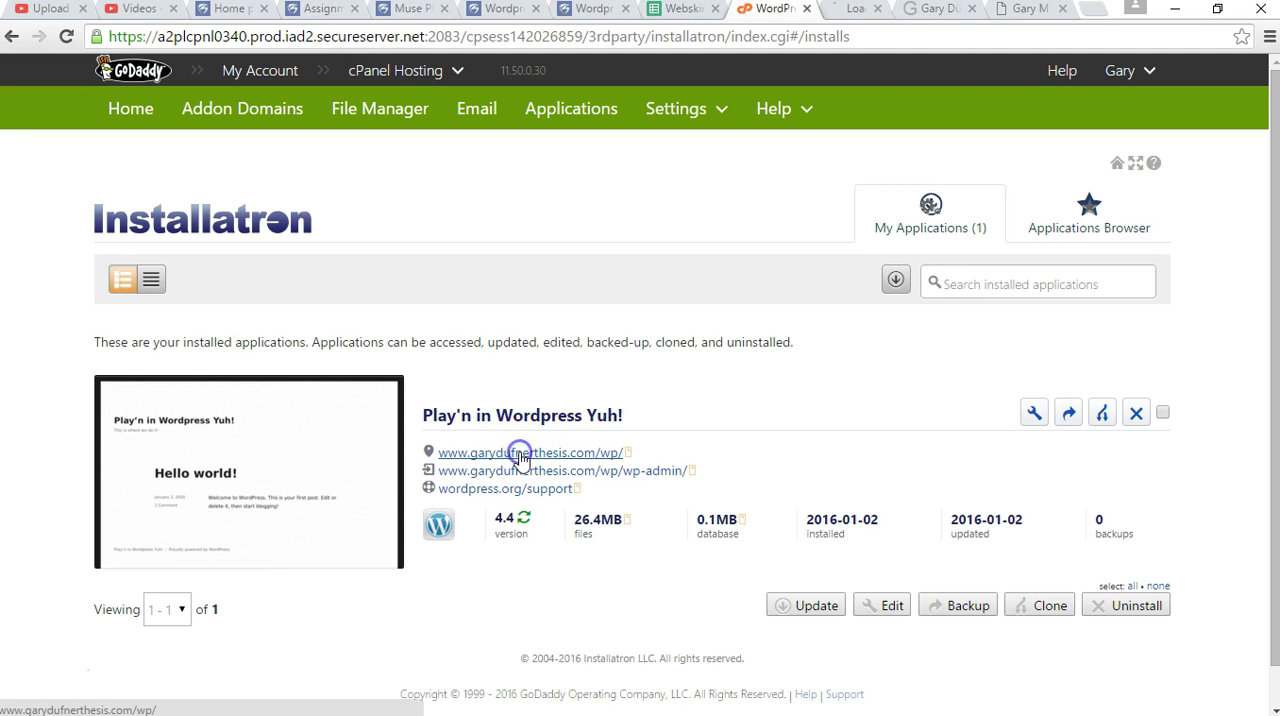
middle_click(613, 472)
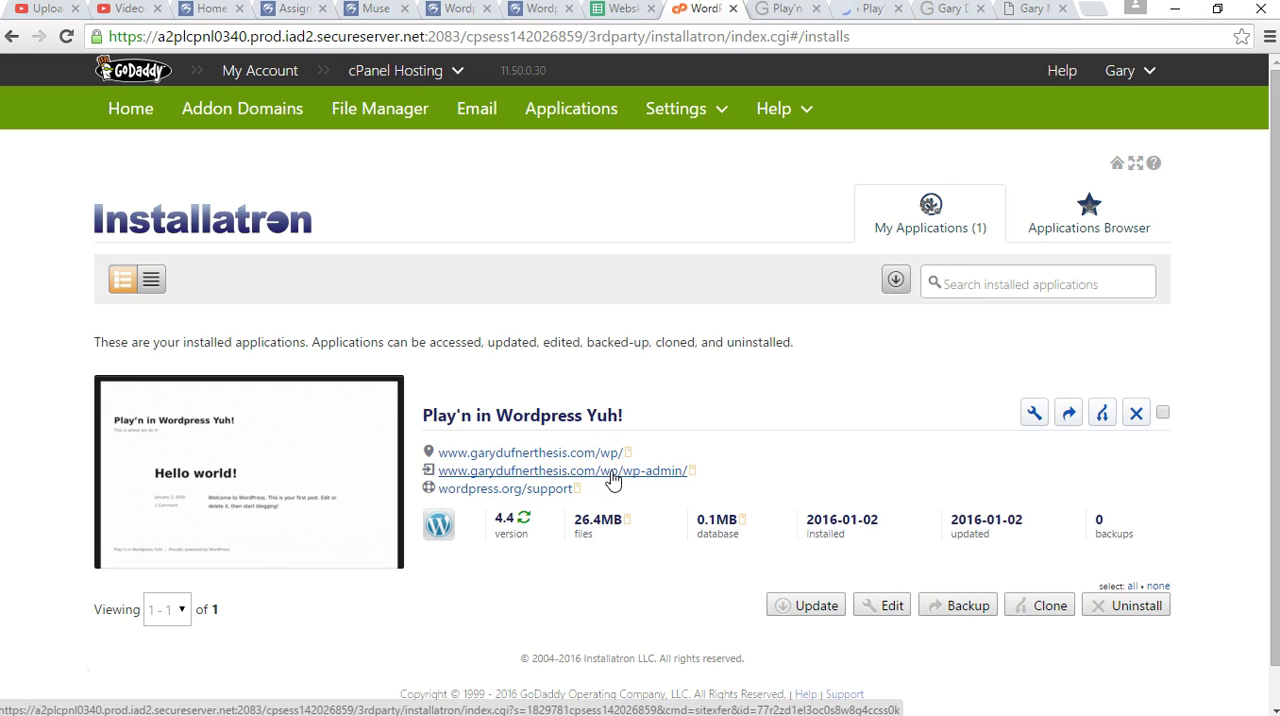
middle_click(502, 490)
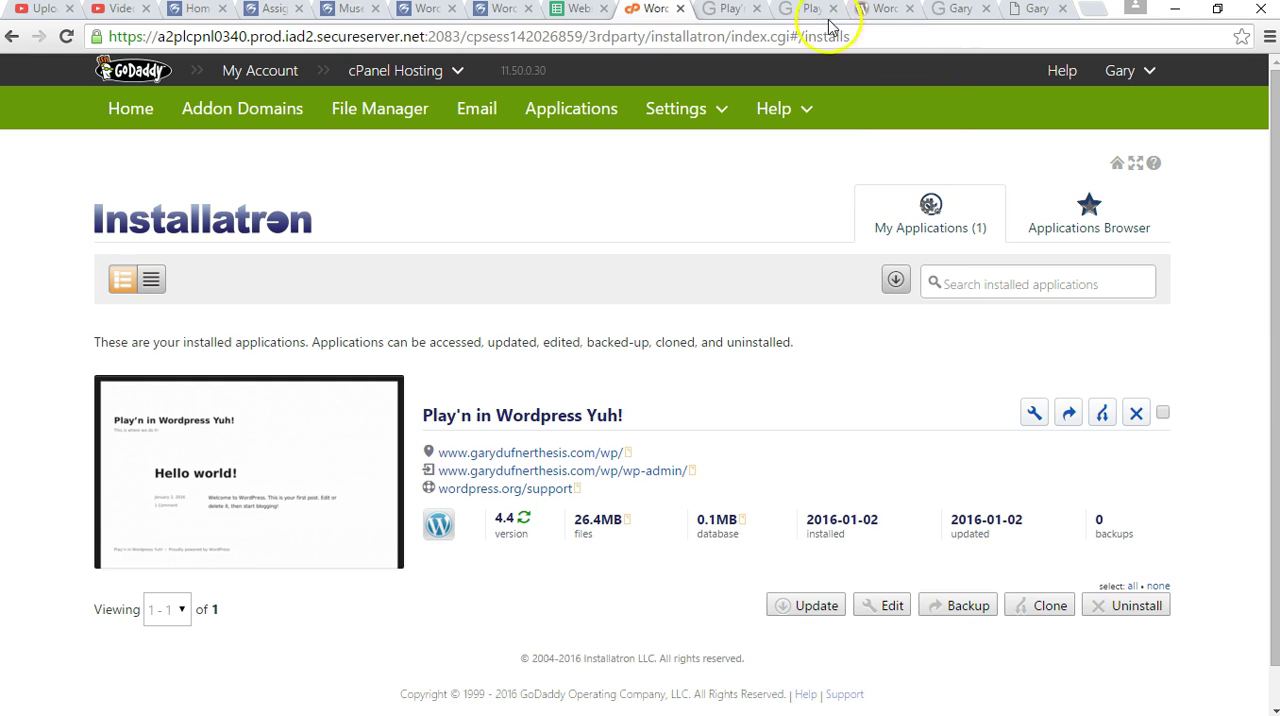
View the new site's front page and check its wp address, title and tagline.
left_click(727, 9)
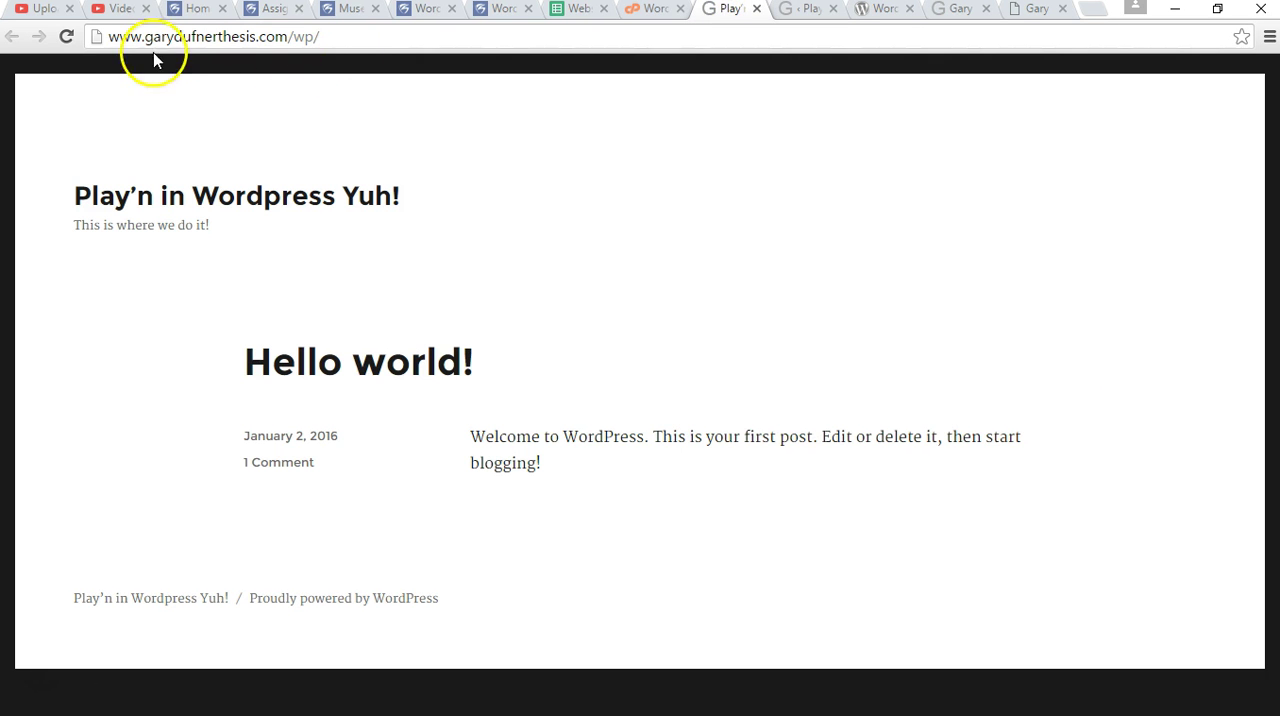
double_click(300, 36)
left_click(560, 234)
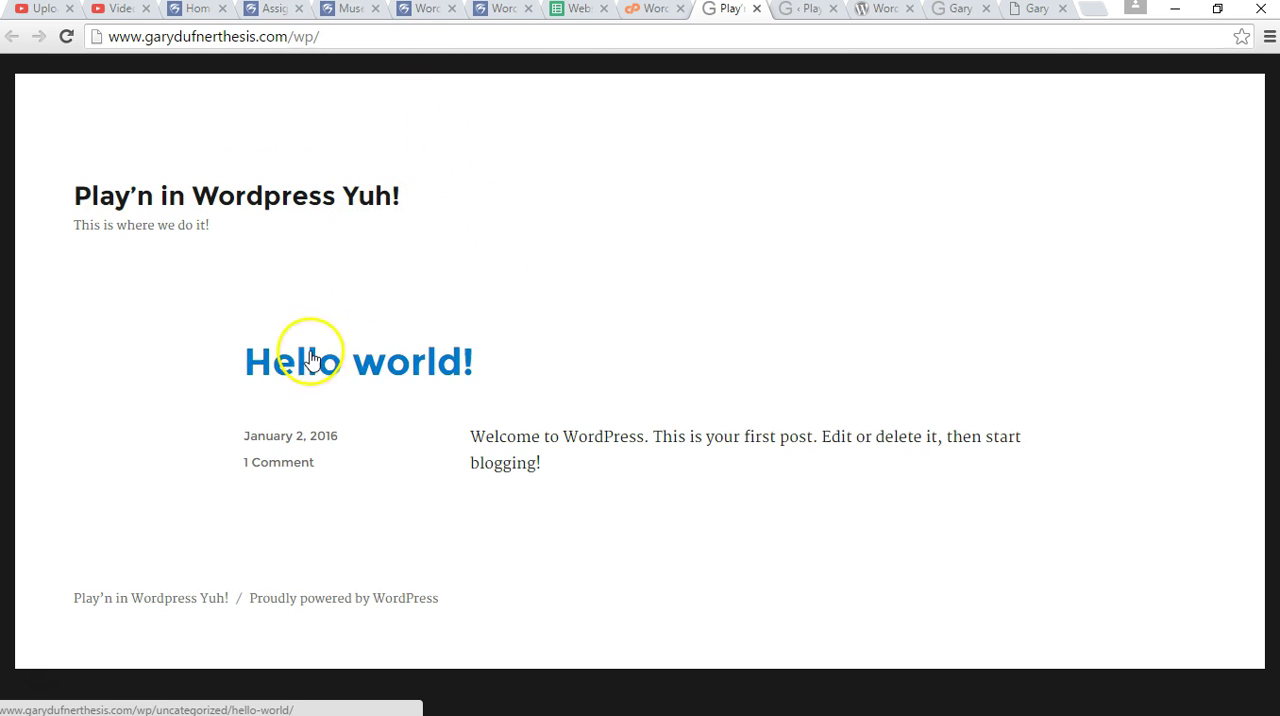
left_click_drag(80, 224, 195, 225)
left_click(583, 400)
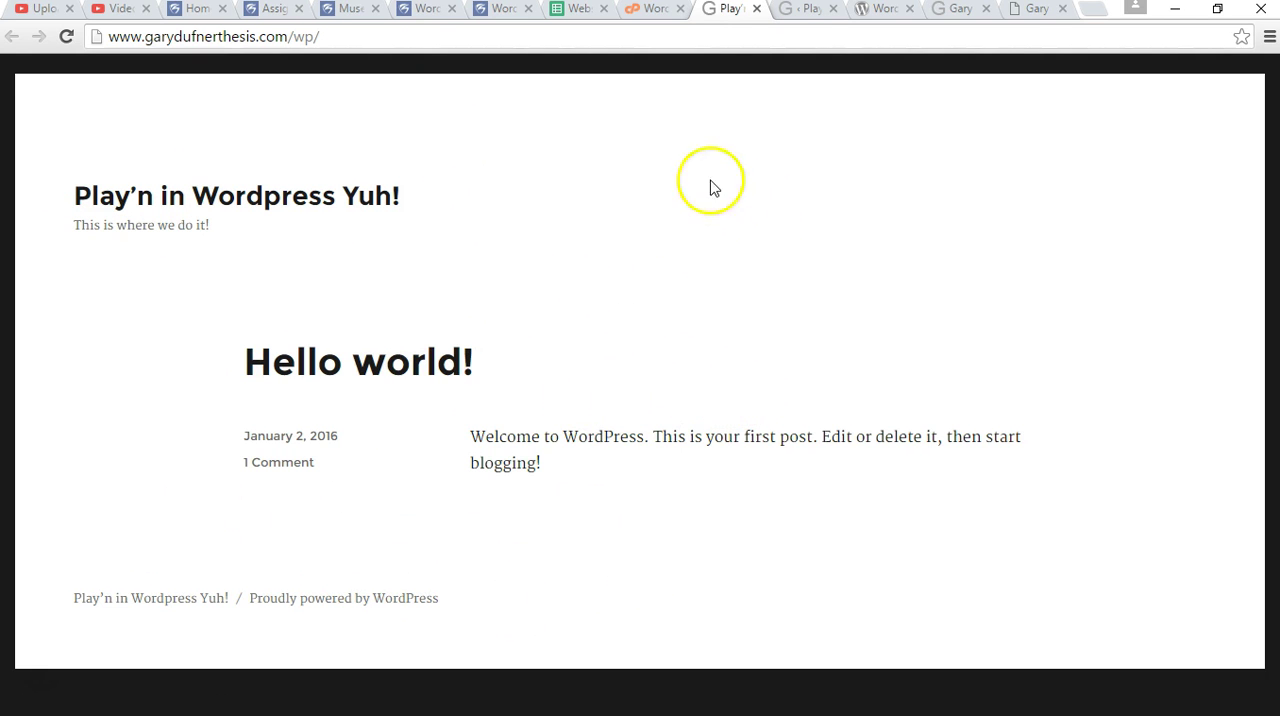
Switch to the site's WordPress admin page, check its wp-admin address and open the Dashboard.
left_click(806, 12)
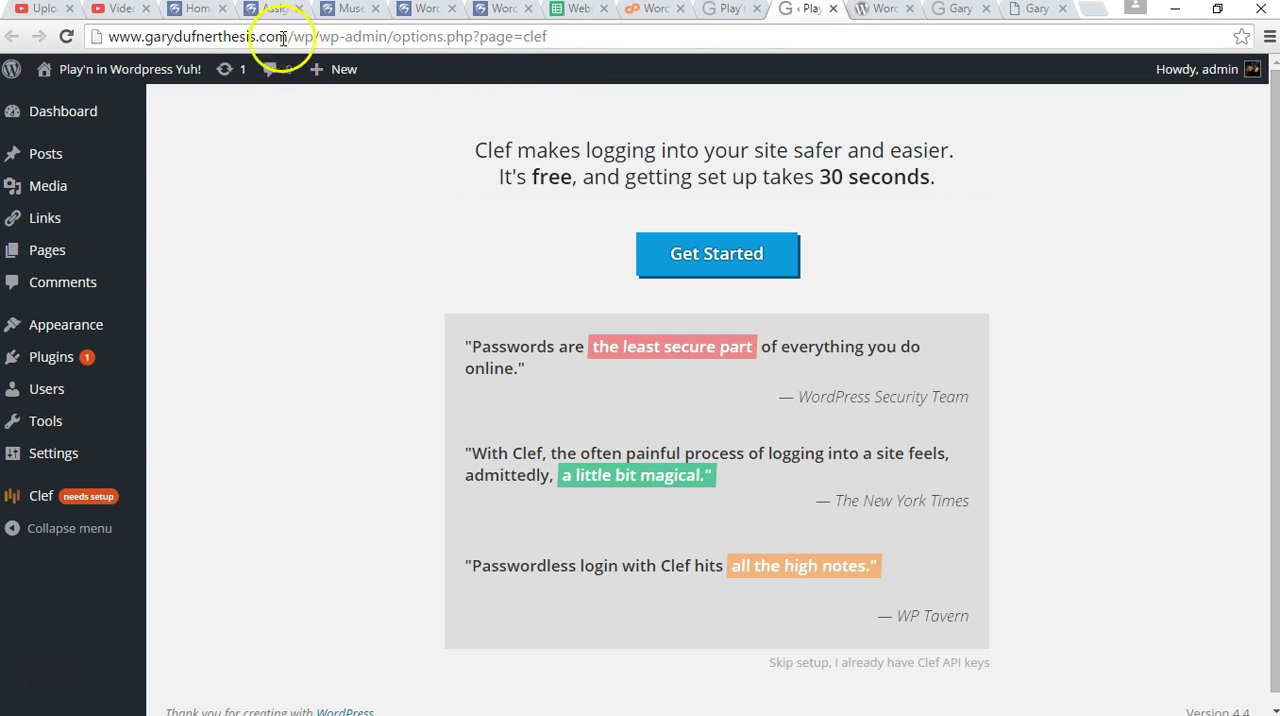
left_click(412, 40)
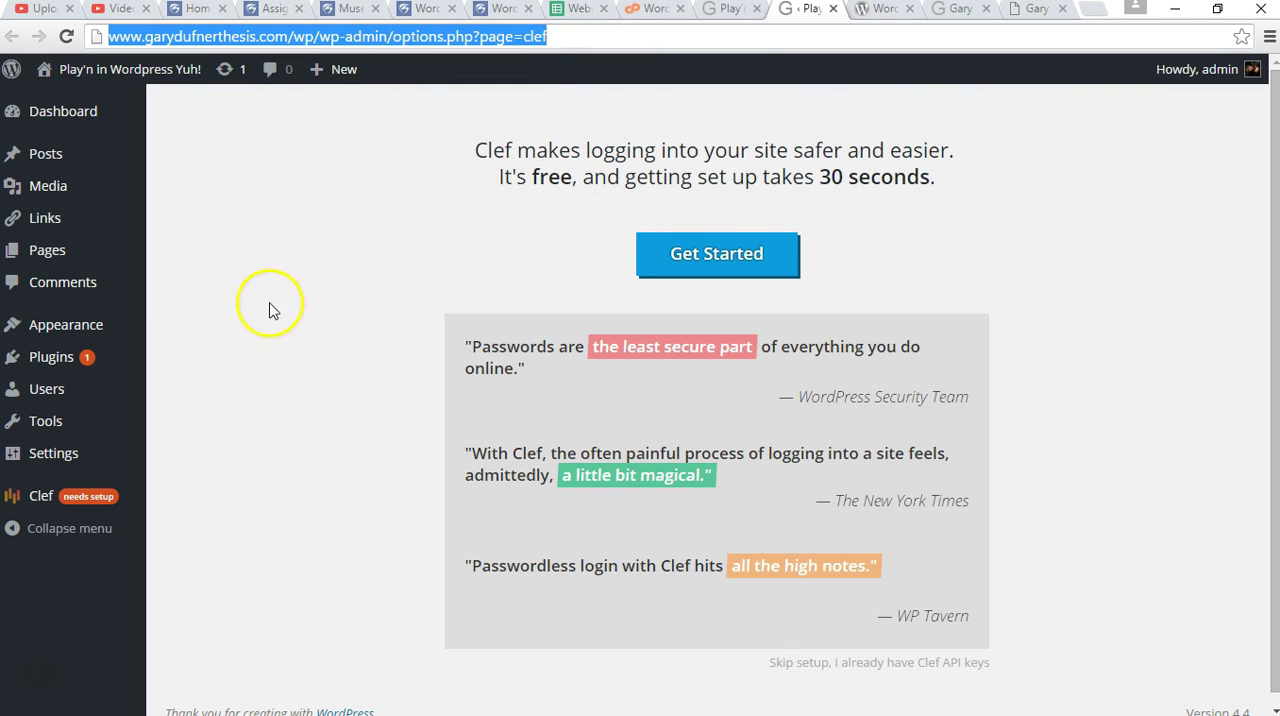
left_click(74, 112)
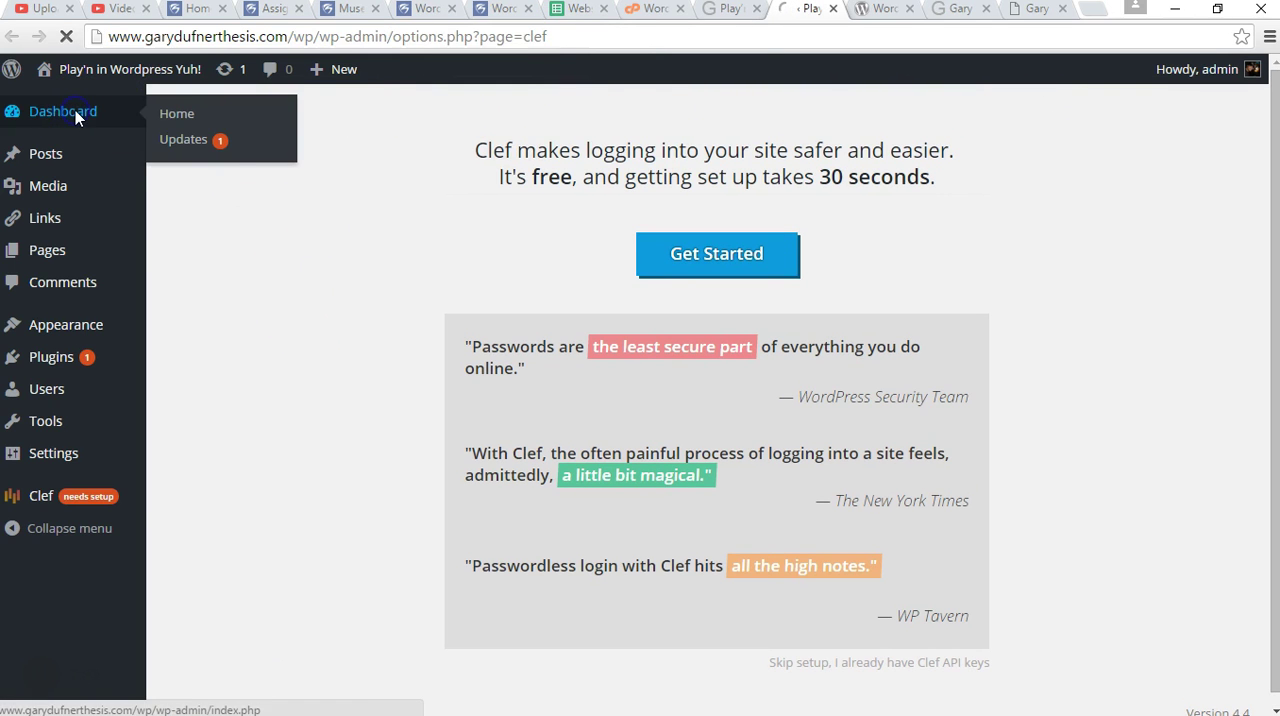
Look over the WordPress Dashboard page from its beginning to its end.
scroll(837, 209, "down", 2)
scroll(843, 222, "up", 2)
scroll(848, 222, "down", 3)
scroll(843, 220, "up", 3)
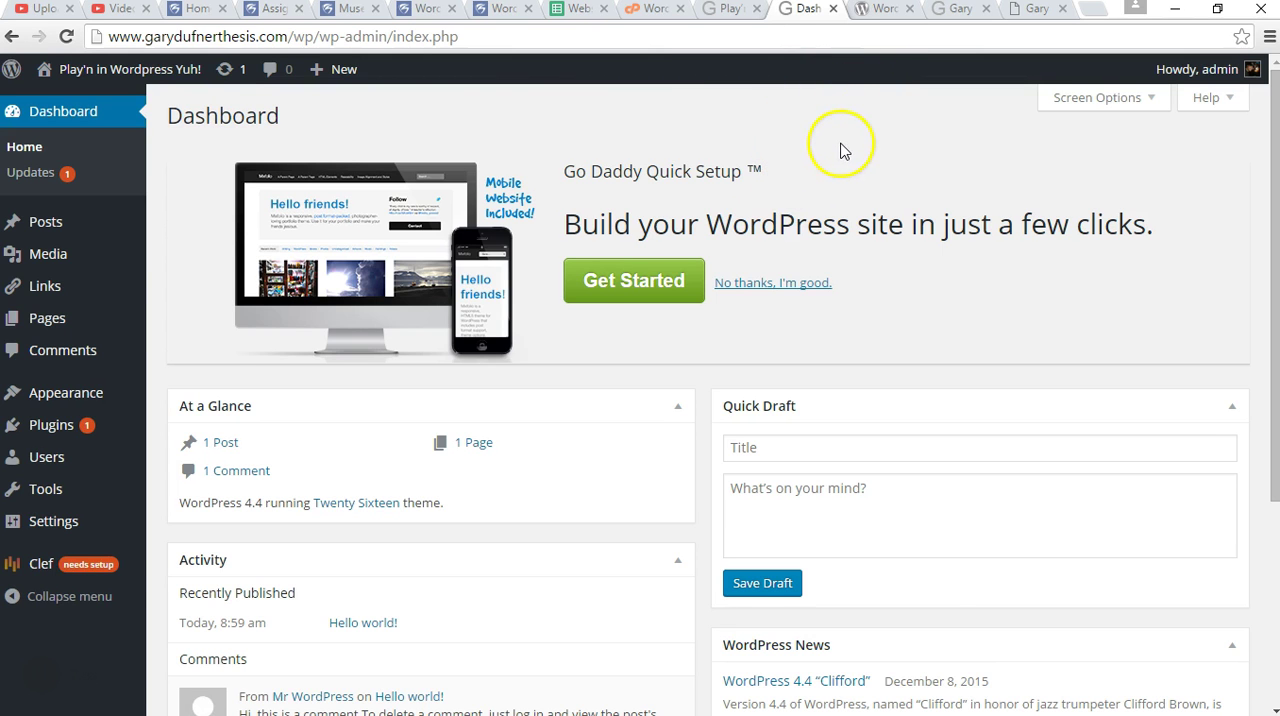
Switch to the WordPress.org support page, open the Theme Directory and look through the featured themes.
left_click(880, 10)
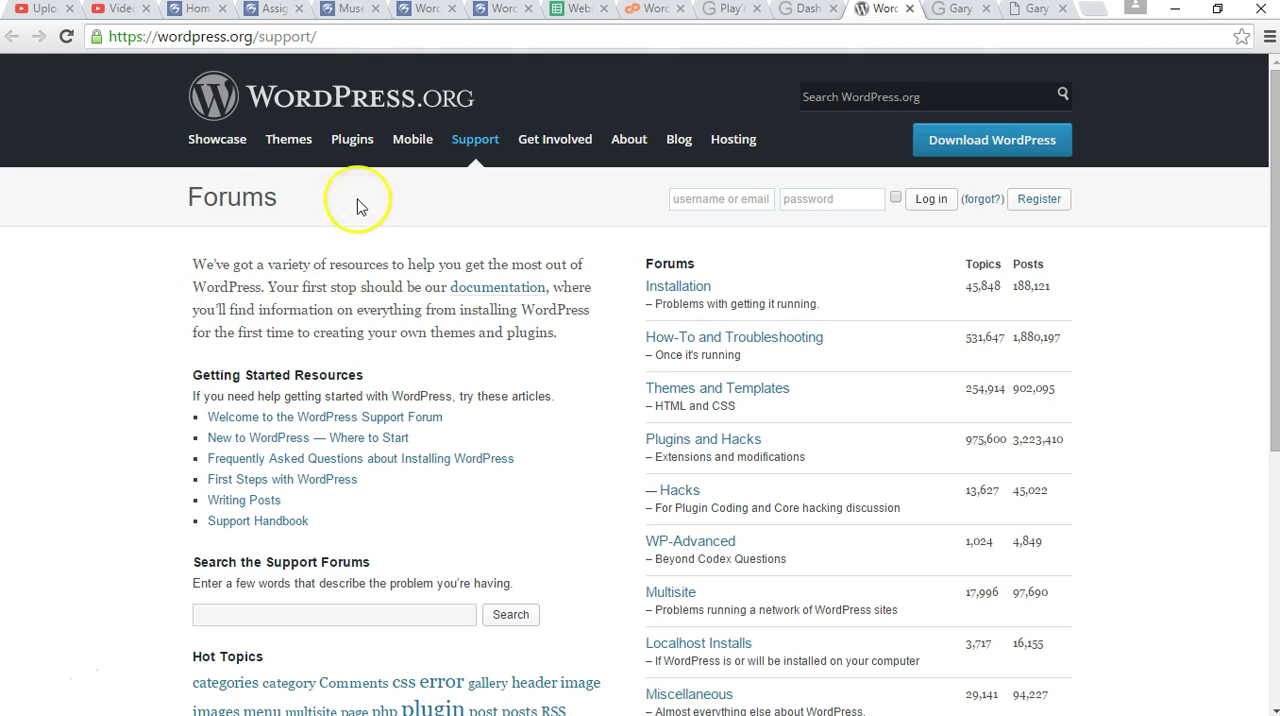
left_click(297, 146)
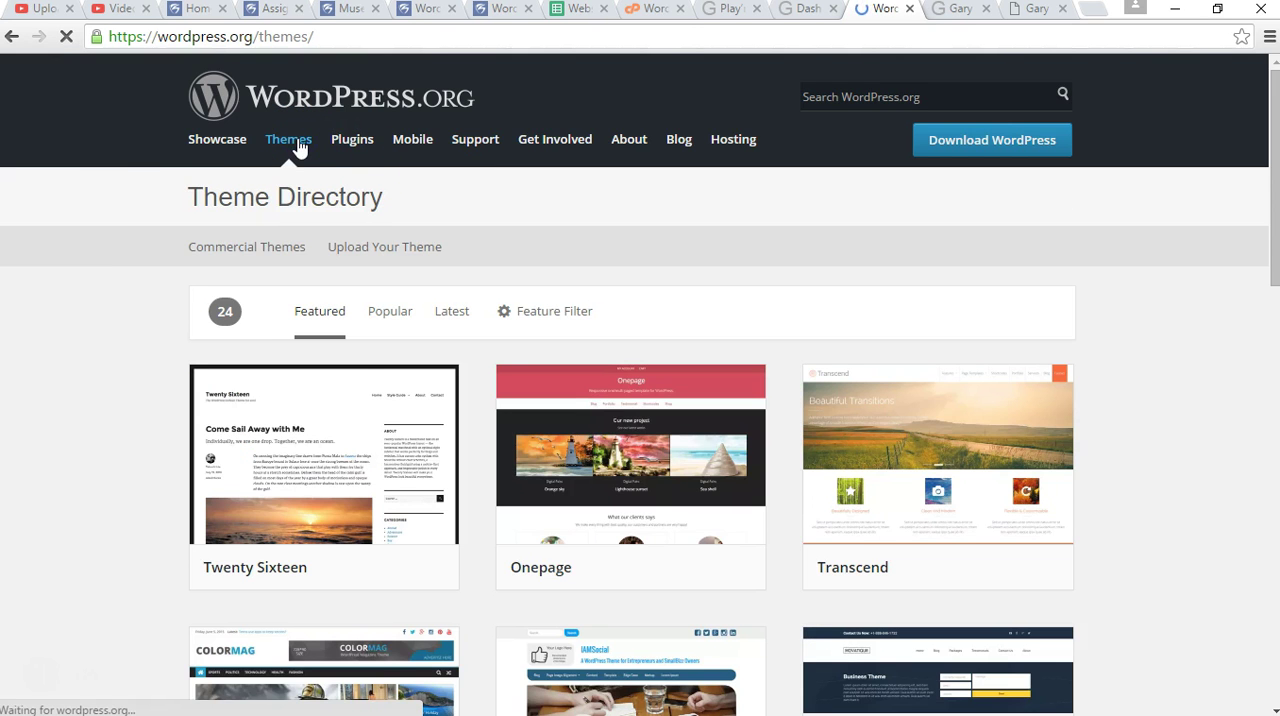
scroll(110, 350, "down", 5)
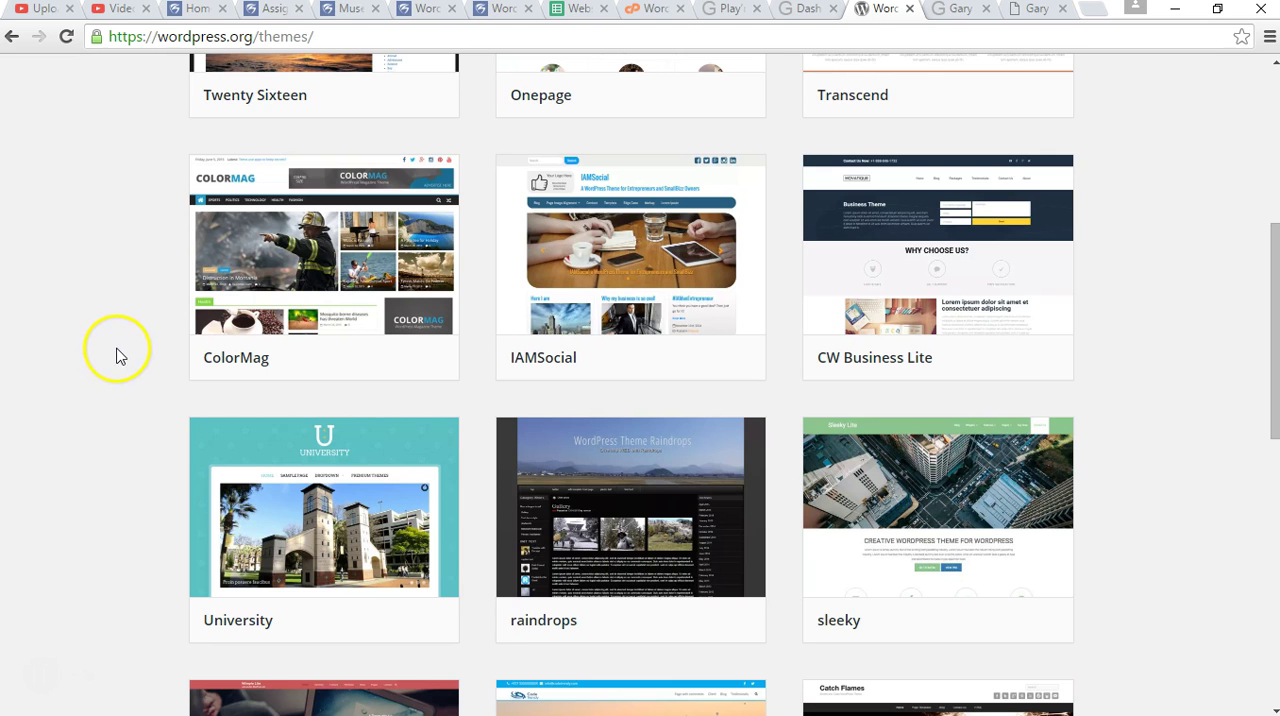
scroll(118, 357, "down", 1)
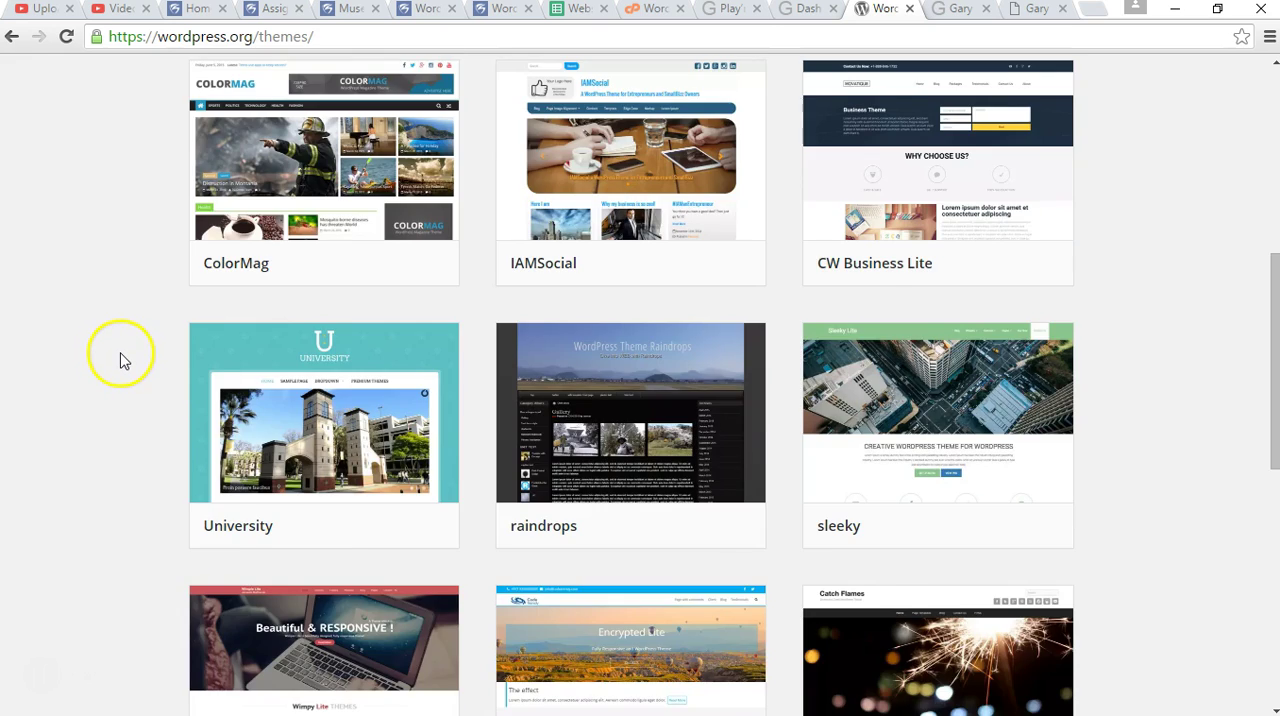
scroll(120, 360, "down", 7)
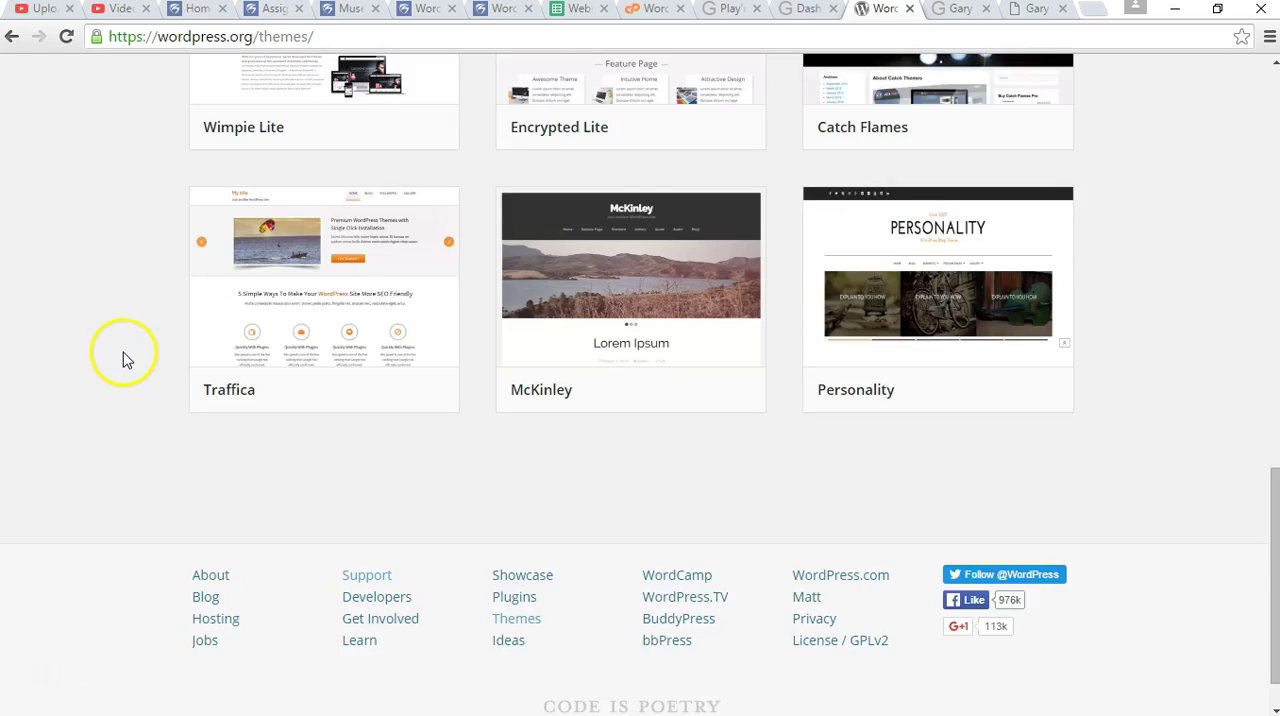
scroll(125, 360, "up", 5)
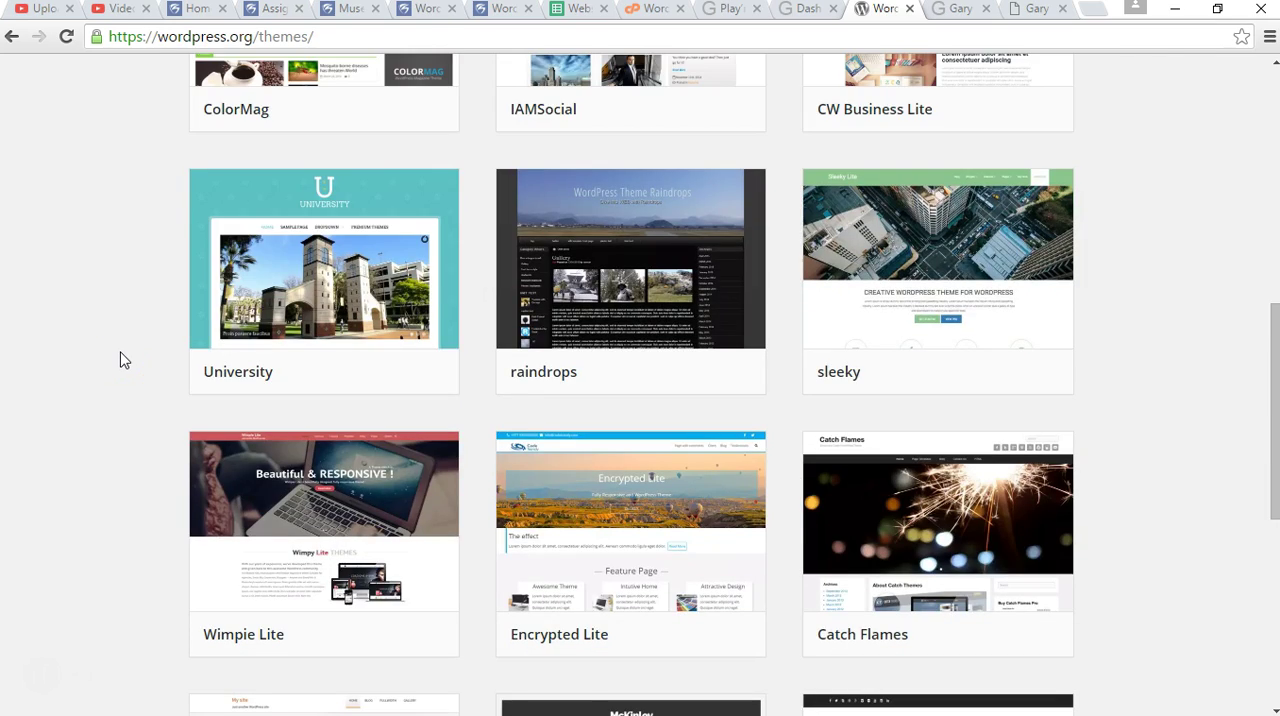
scroll(122, 360, "up", 5)
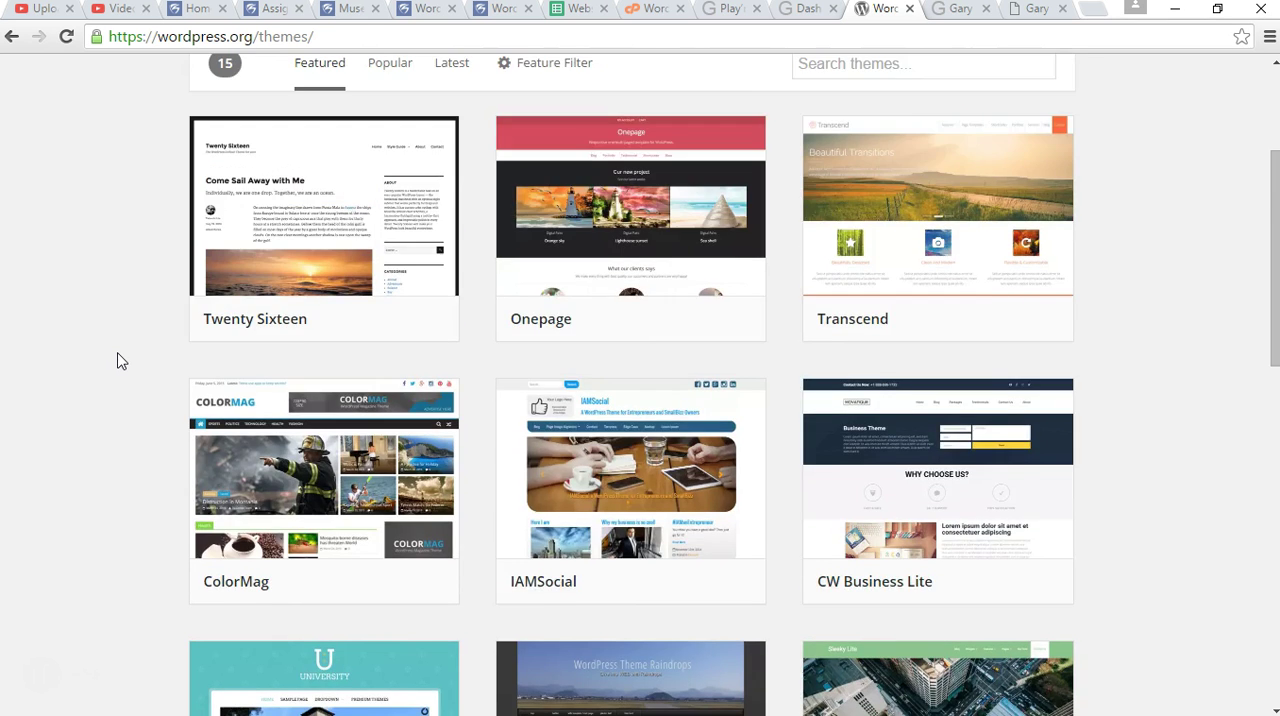
scroll(118, 359, "up", 3)
left_click(114, 312)
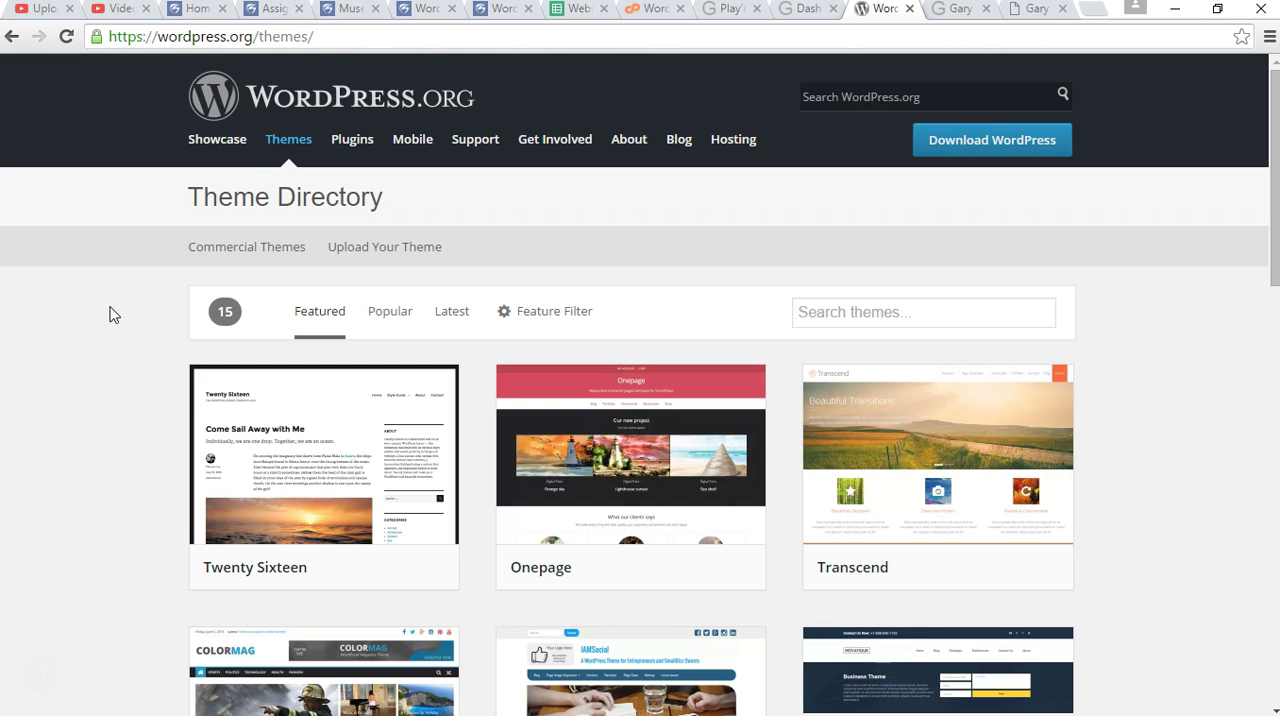
left_click(108, 313)
left_click_drag(228, 40, 105, 45)
key("ctrl+c")
key("ctrl+t")
key("ctrl+v")
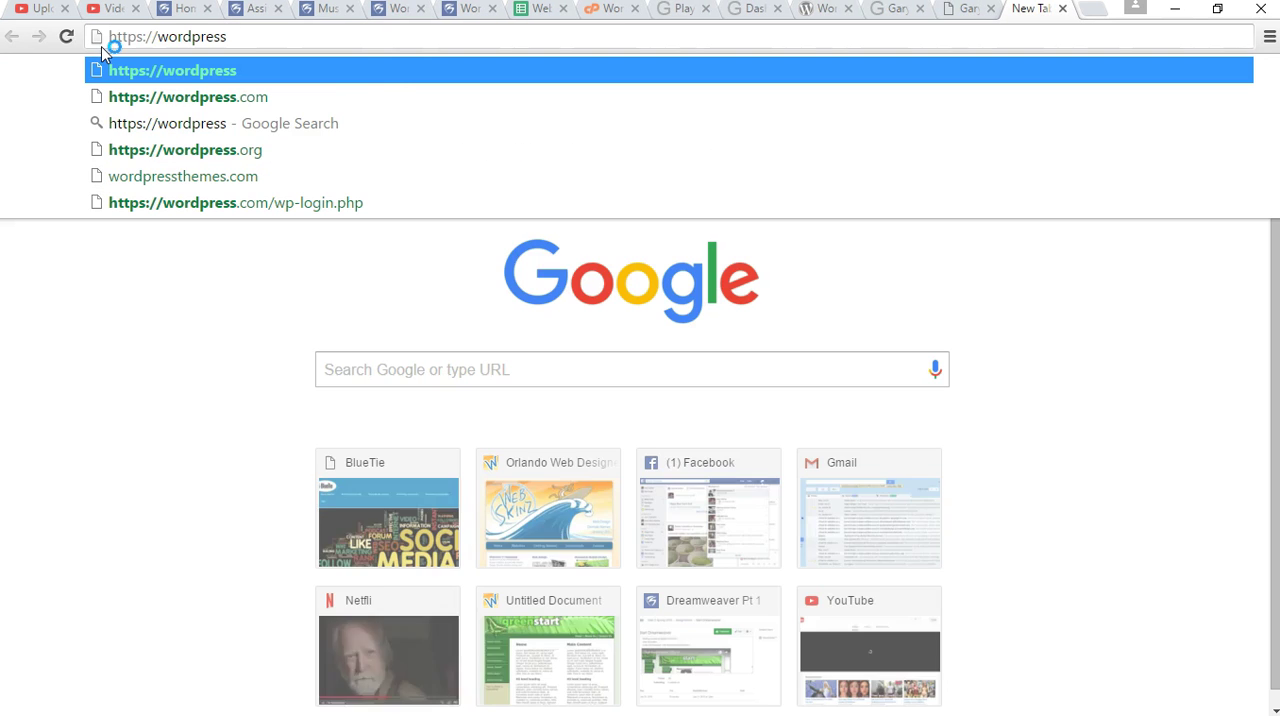
type(".com")
key("Return")
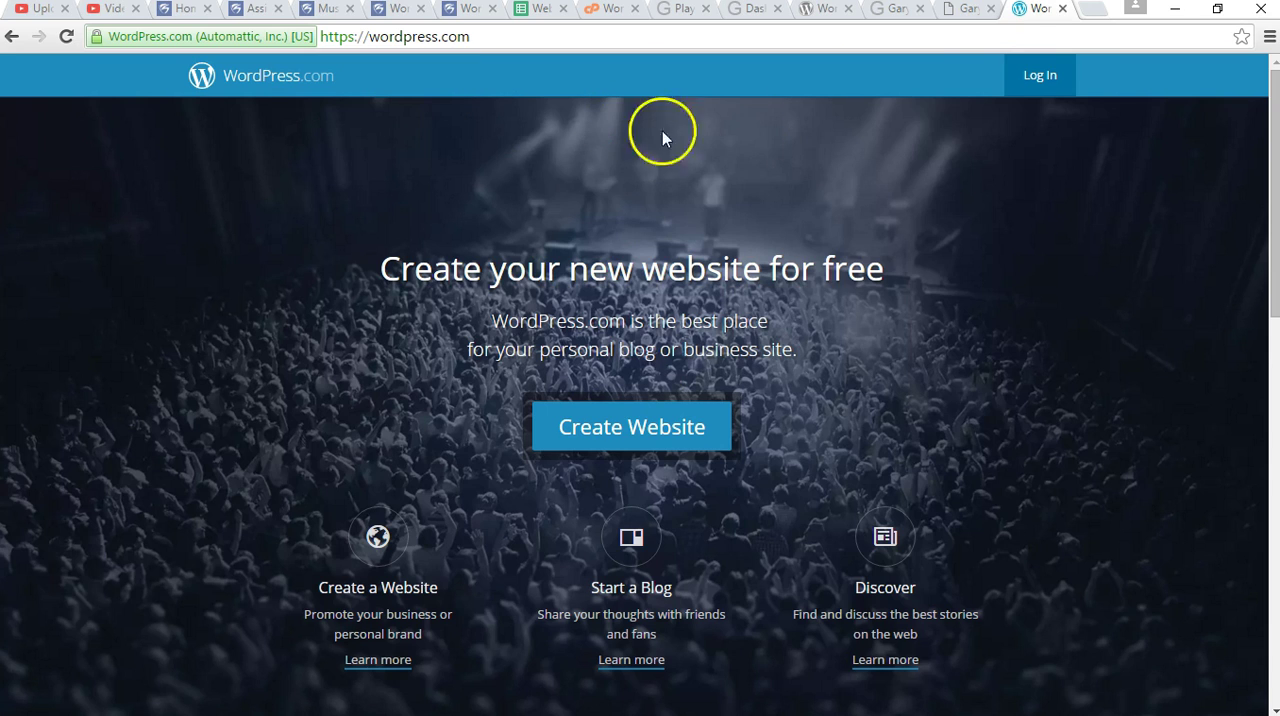
left_click(1063, 9)
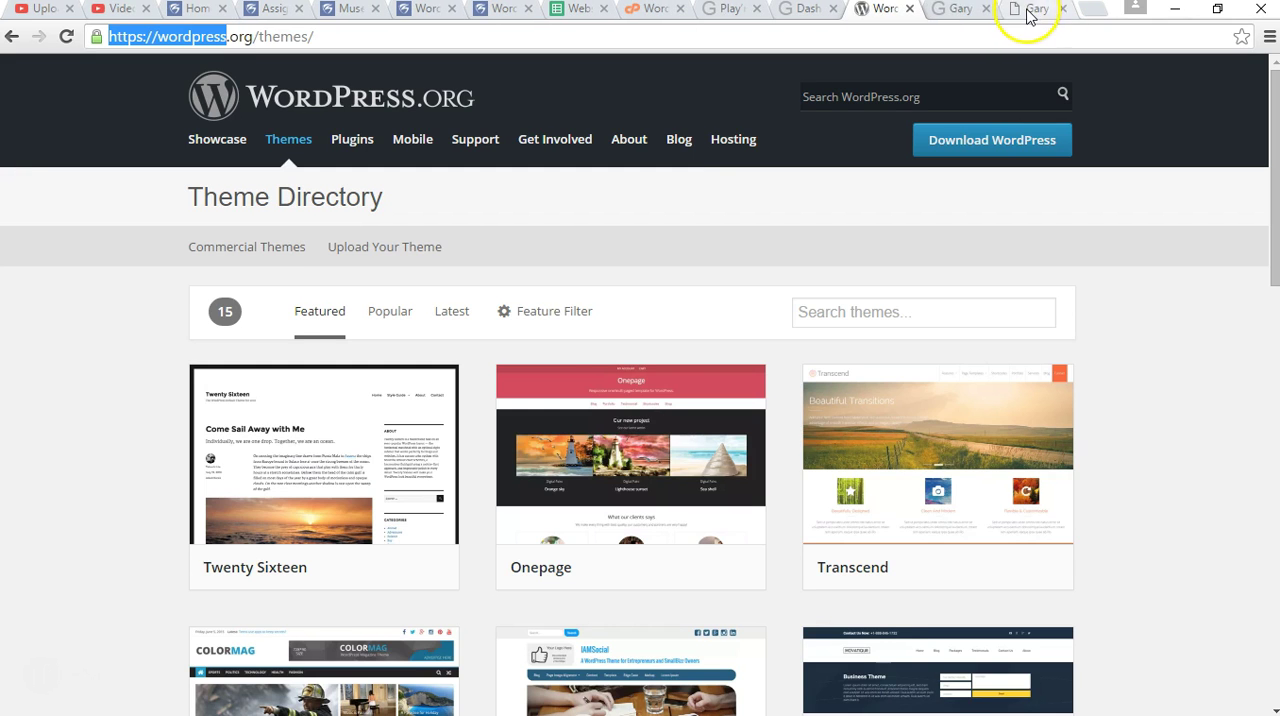
Close the two leftover Outlook Web App contact tabs.
left_click(966, 10)
left_click(986, 9)
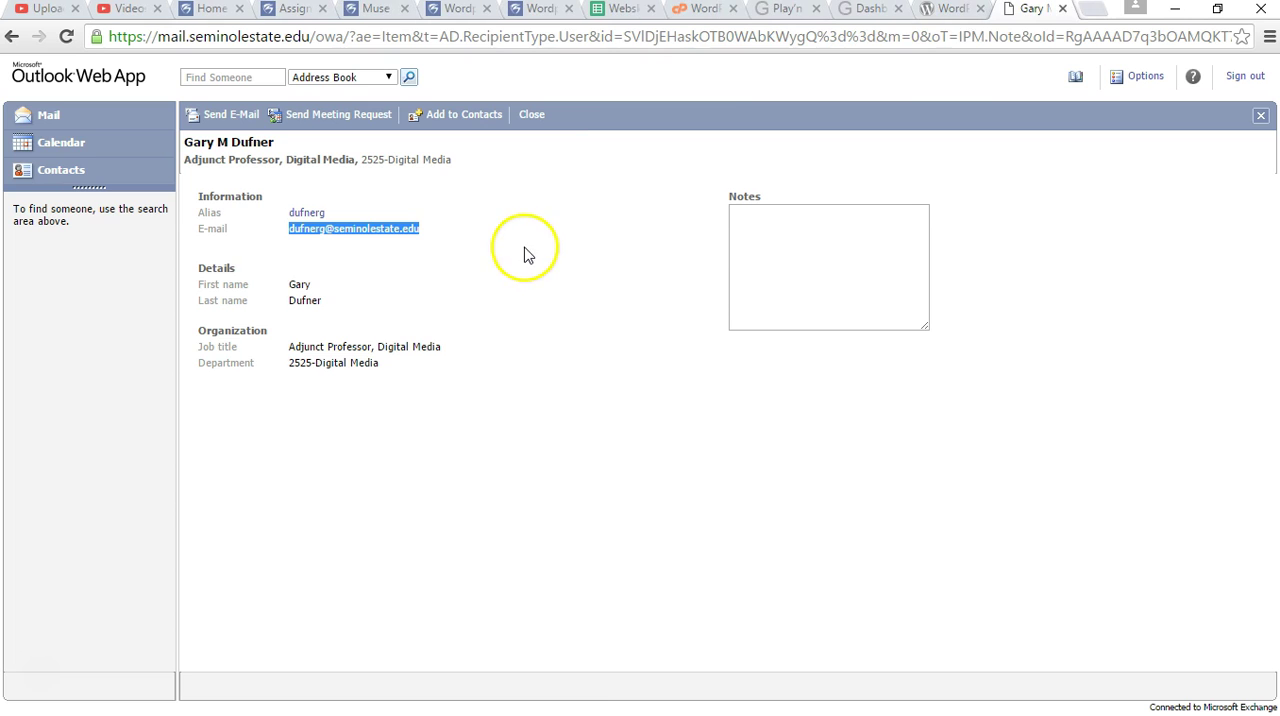
left_click(1062, 9)
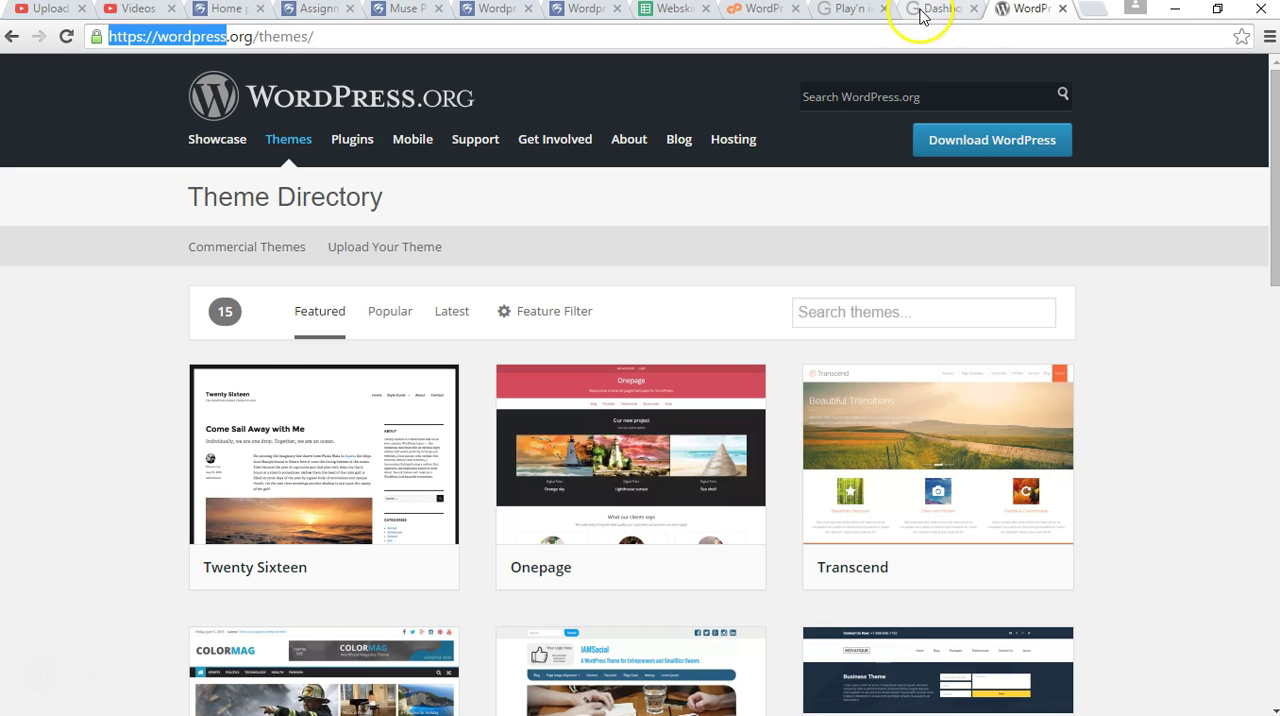
Return to the new site's admin Dashboard and log out of the admin account.
left_click(833, 12)
left_click(929, 13)
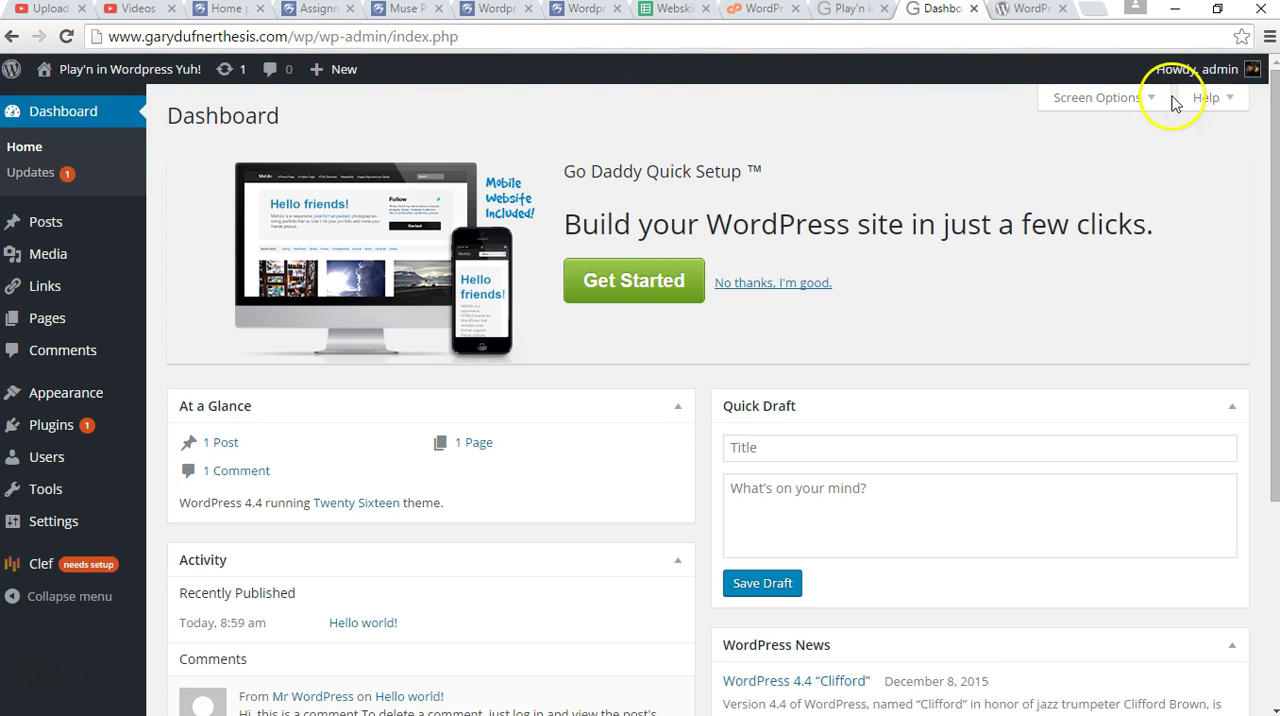
mouse_move(1214, 87)
left_click(1137, 181)
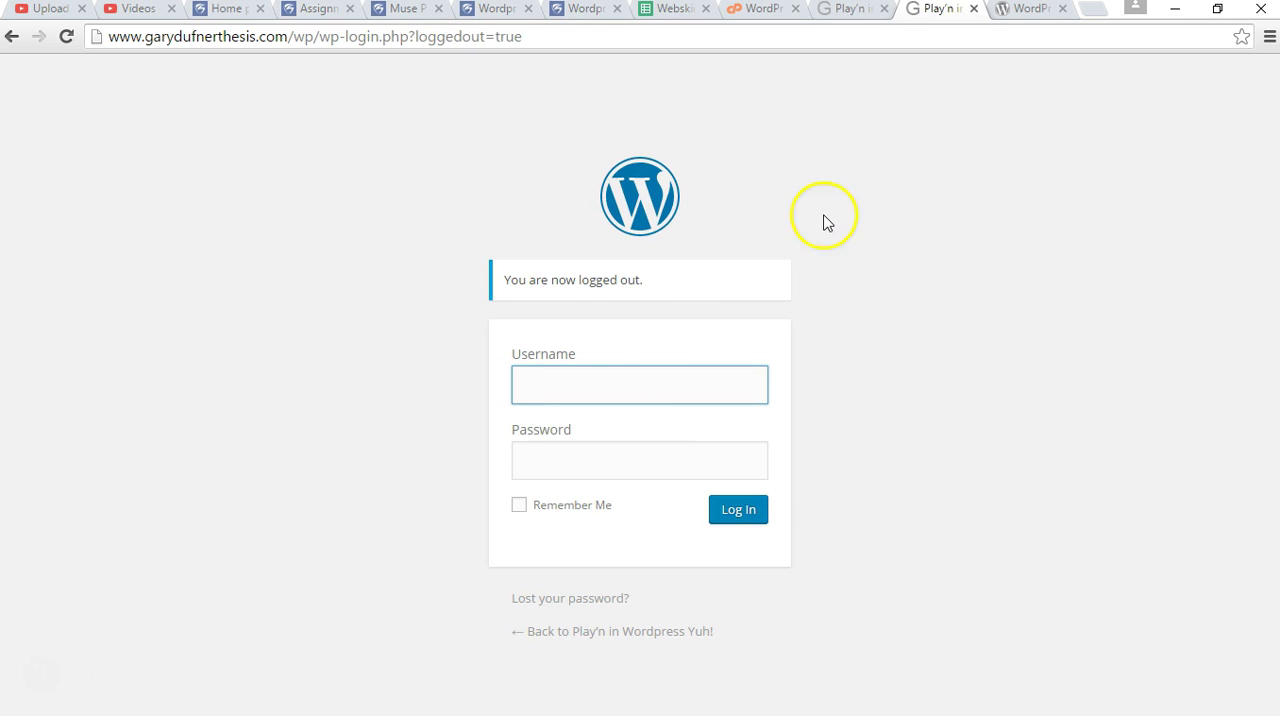
Log in to the site with the admin username and account password, and decline saving the password in the browser.
left_click(579, 387)
left_click(36, 671)
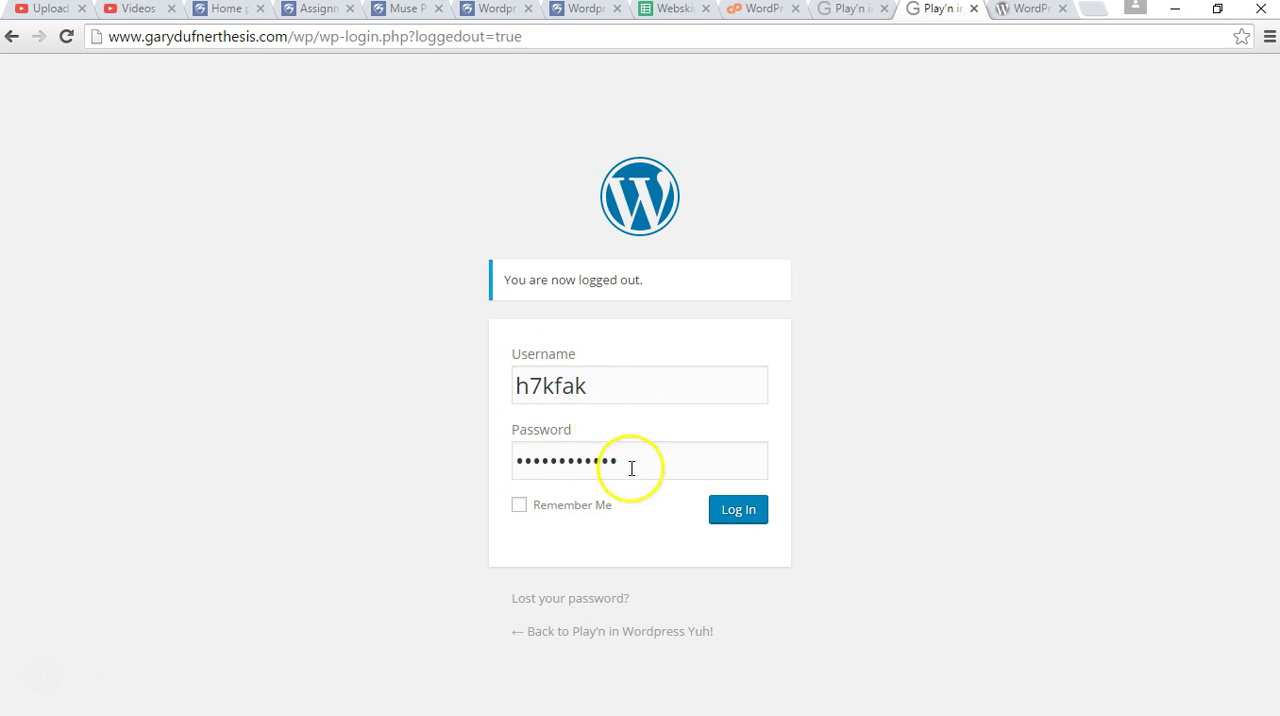
left_click(737, 512)
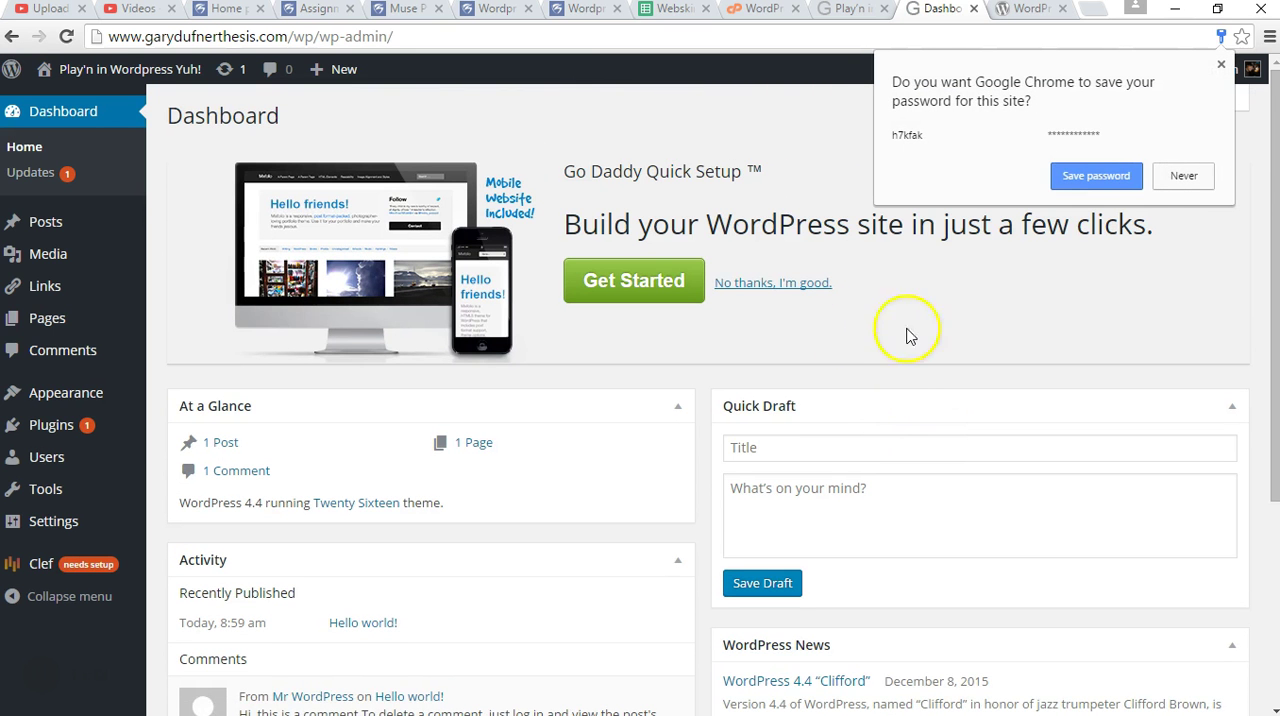
left_click(1183, 176)
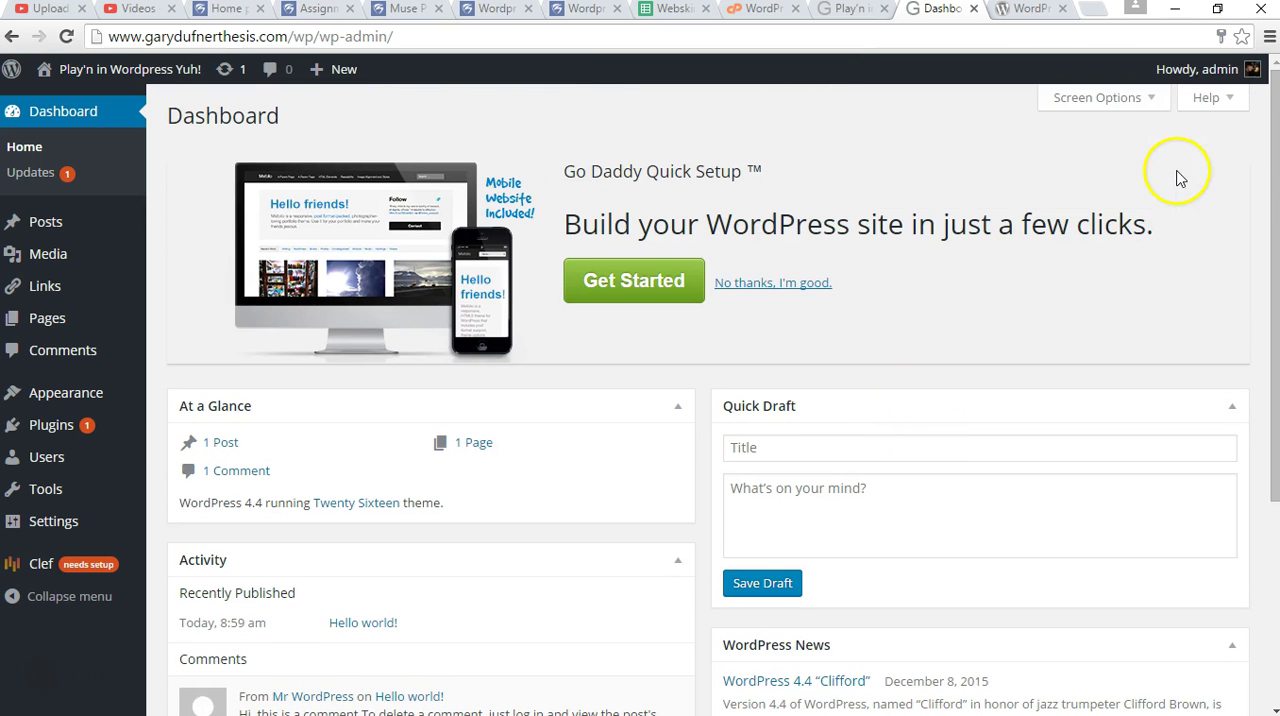
Examine the Go Daddy Quick Setup banner on the Dashboard and open the Screen Options.
left_click_drag(622, 172, 679, 172)
left_click_drag(770, 172, 684, 170)
left_click_drag(603, 171, 704, 171)
left_click(819, 171)
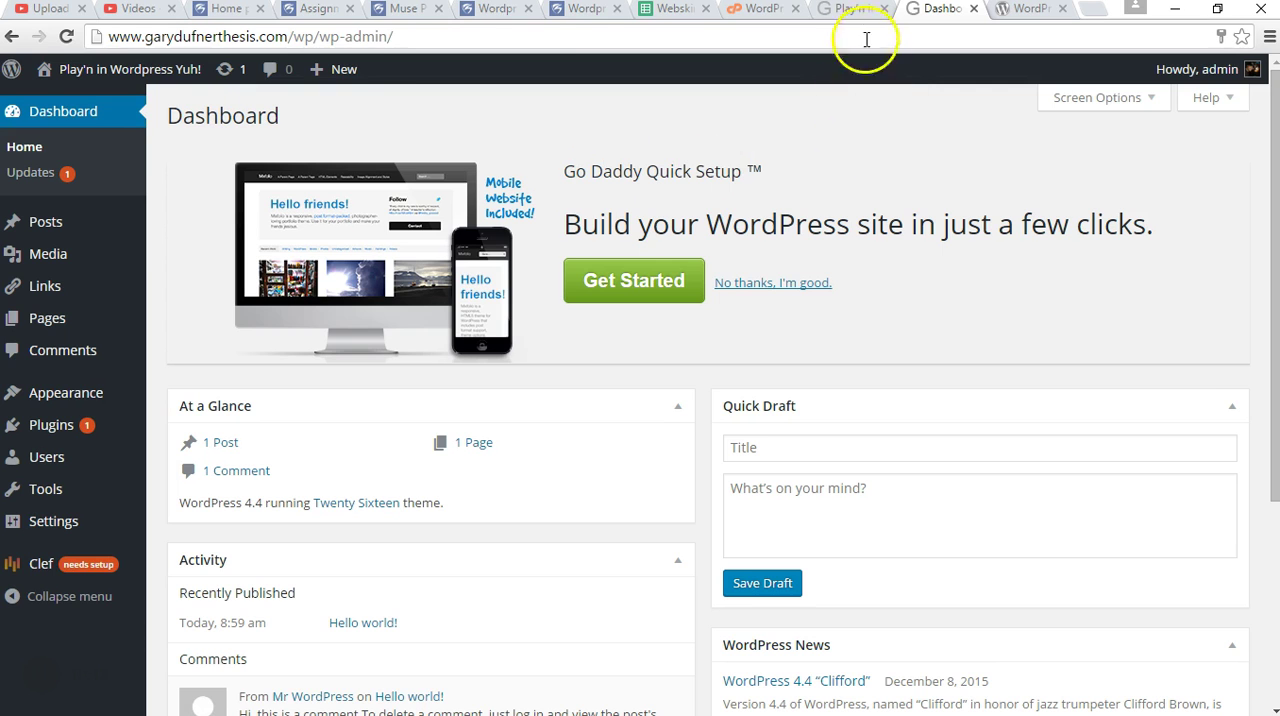
left_click(1105, 97)
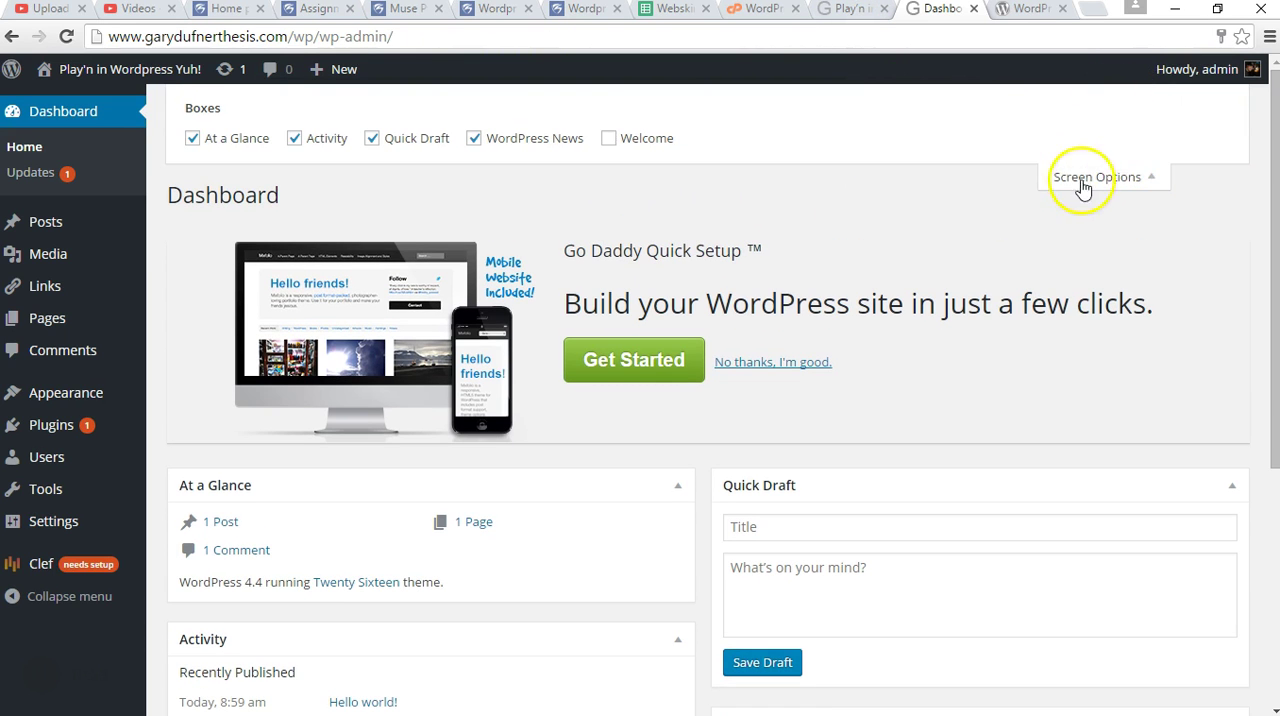
Open the admin user's profile page and log out of the site from the account options.
mouse_move(1180, 78)
left_click(1150, 156)
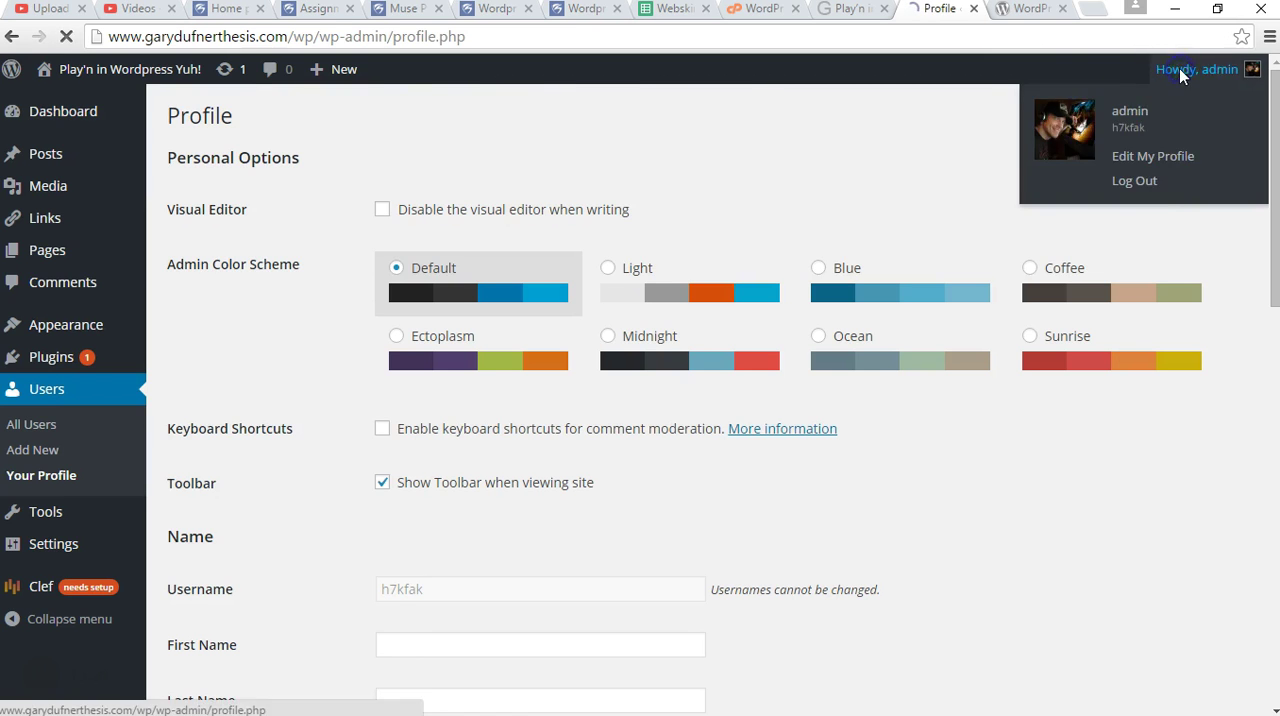
left_click(1140, 181)
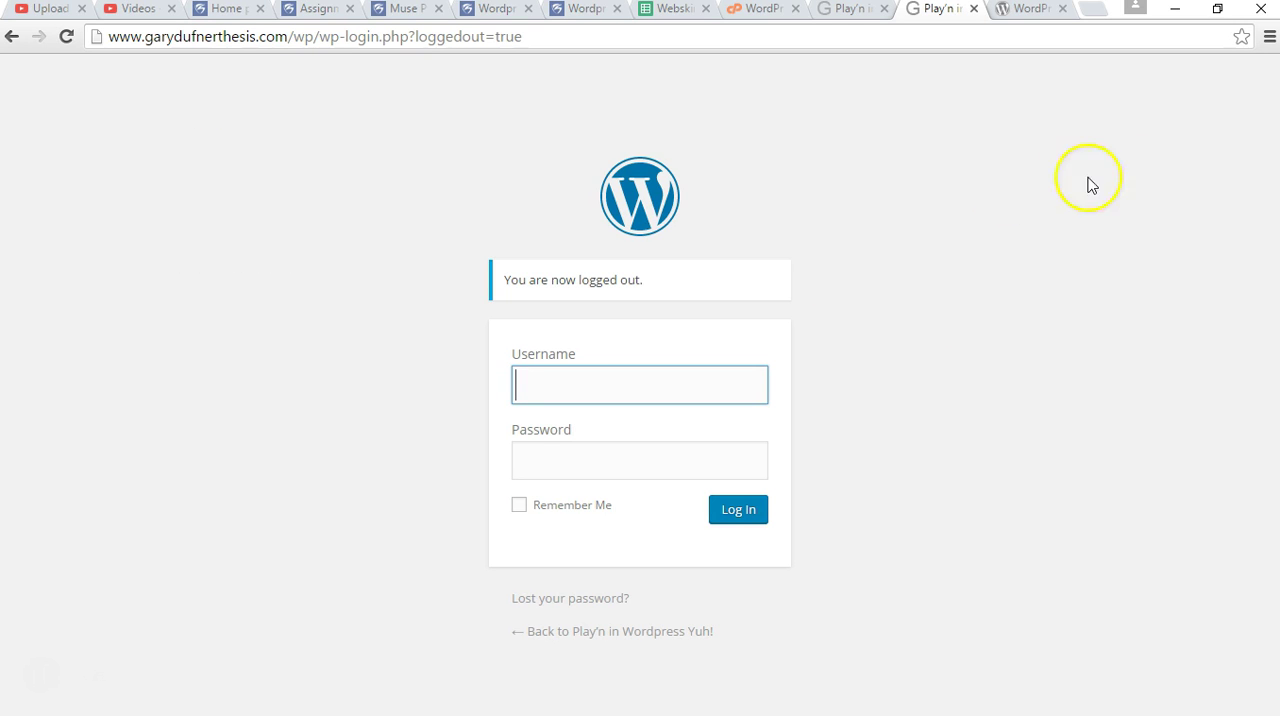
Check the lost-password form, return to the login page and log in with the admin username and account password.
left_click(557, 600)
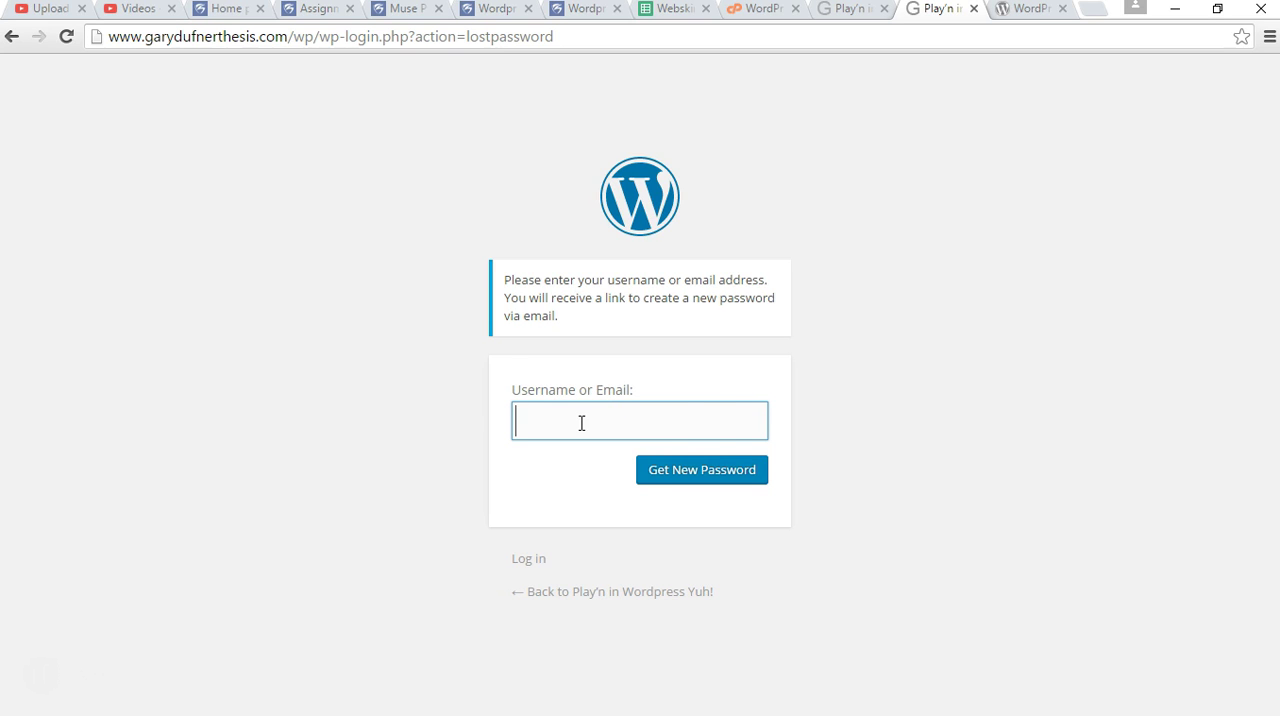
left_click(526, 559)
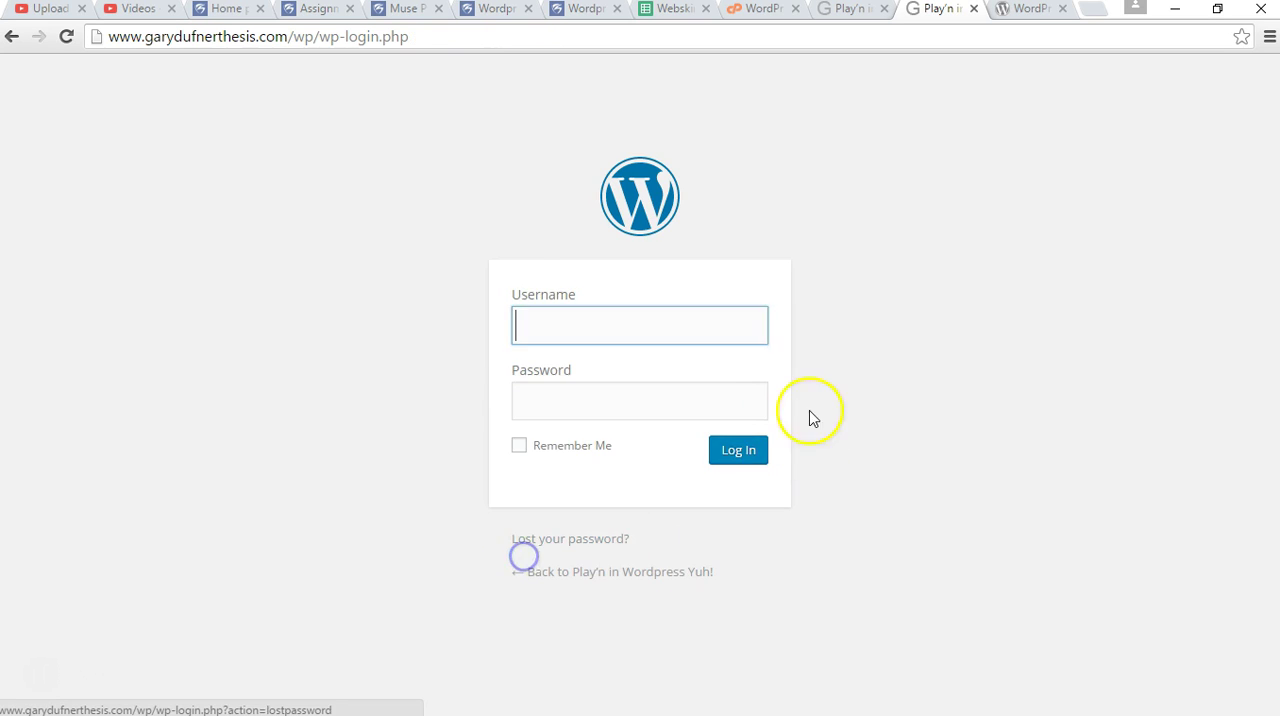
left_click(656, 391)
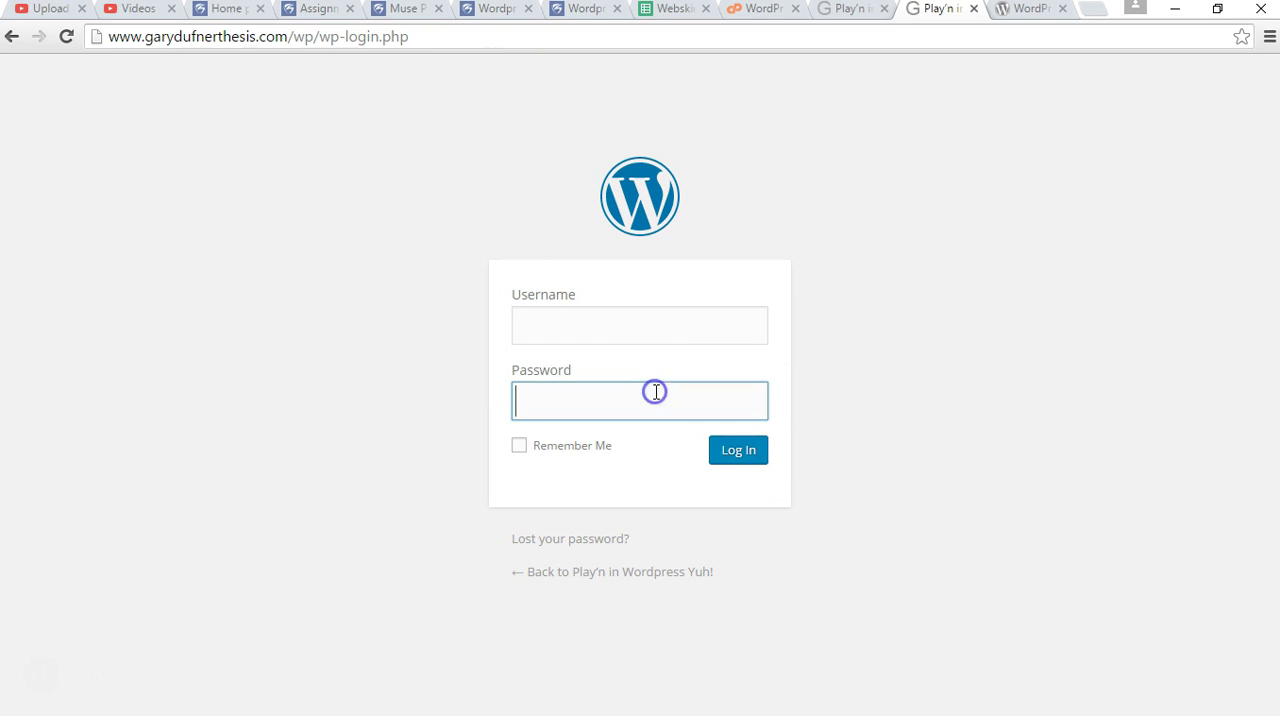
left_click(638, 325)
left_click(569, 380)
left_click(843, 354)
left_click(733, 452)
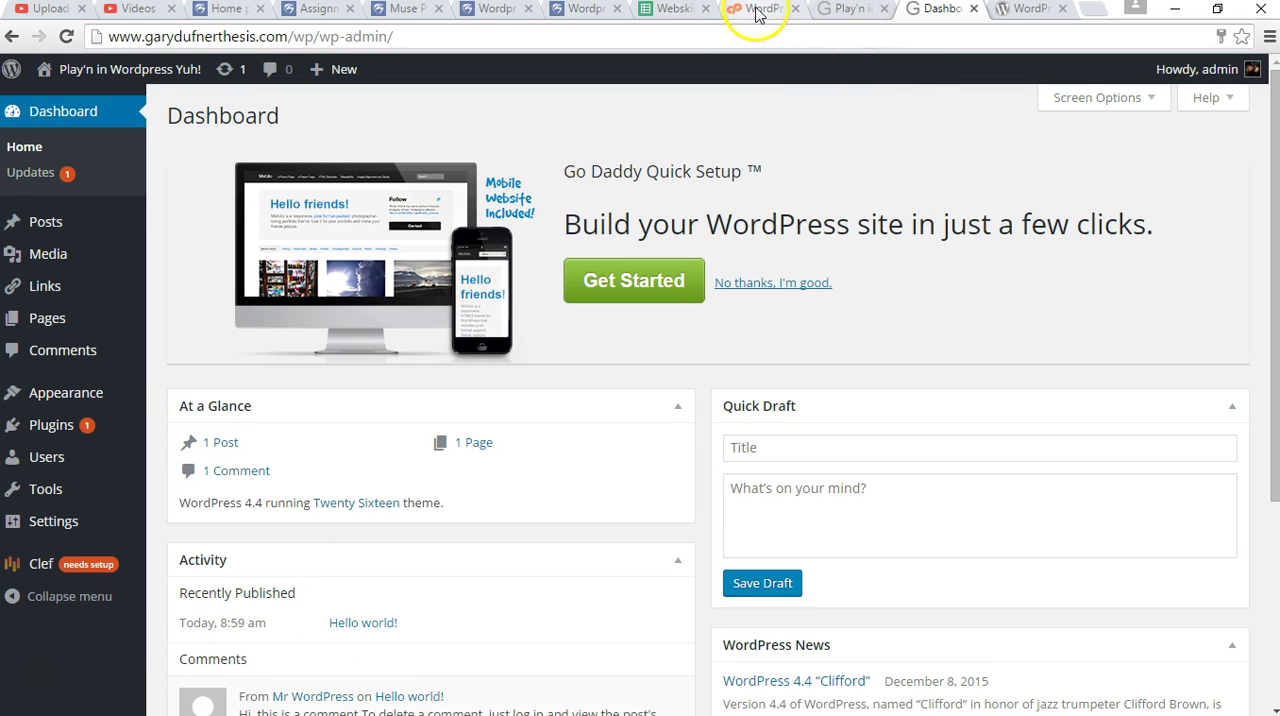
Review the site's front page and its entry in Installatron's installed applications, and return to the admin Dashboard.
left_click(828, 10)
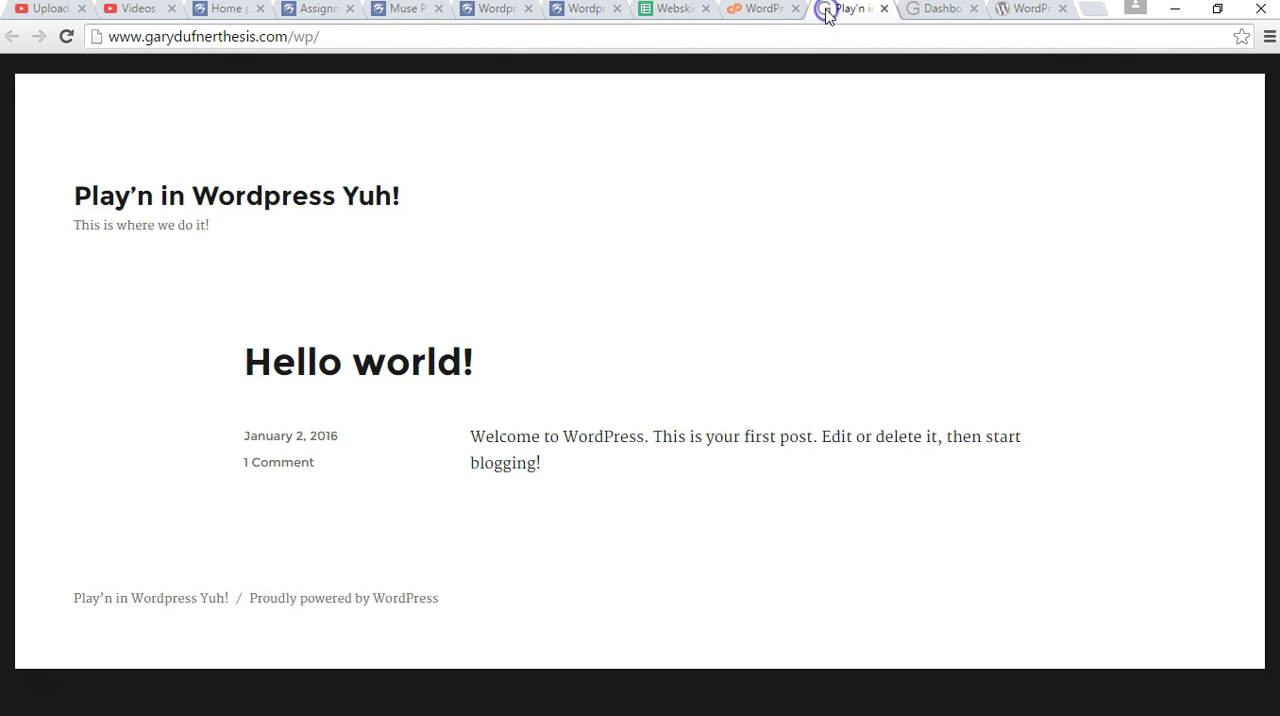
left_click(755, 10)
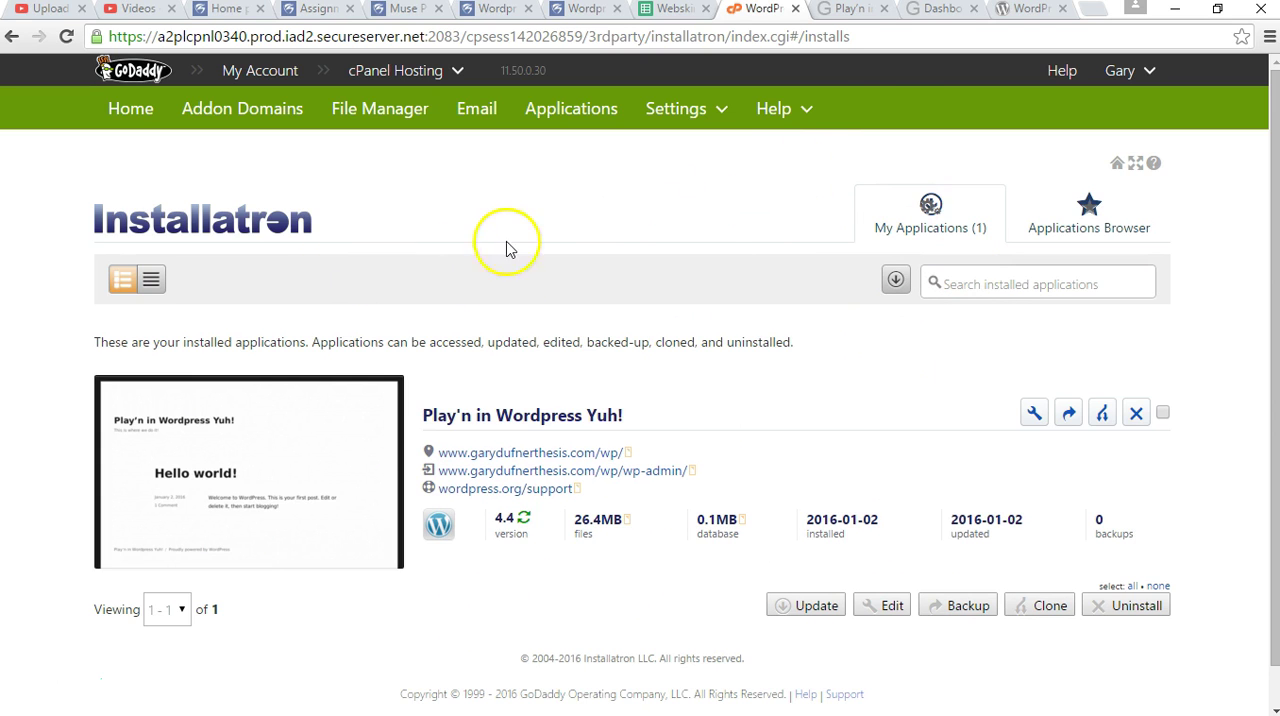
left_click(915, 12)
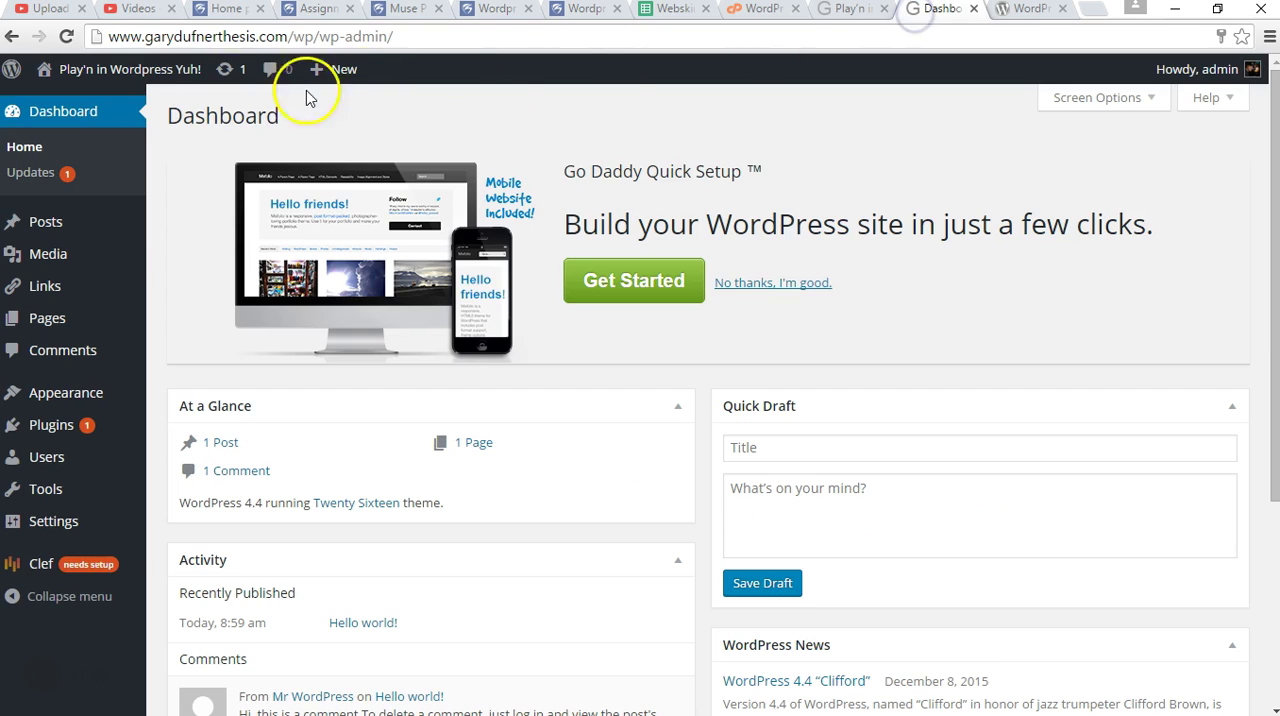